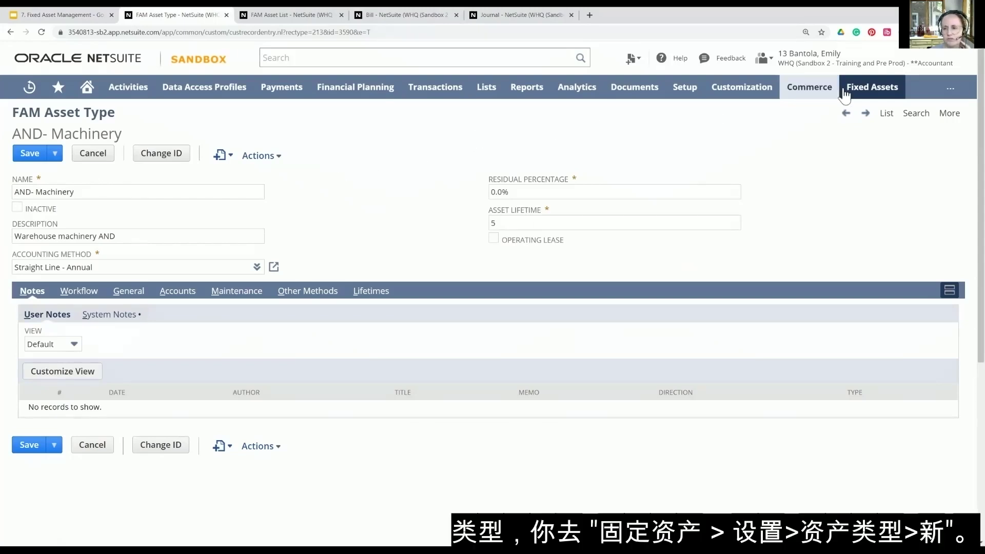
mouse_move(867, 93)
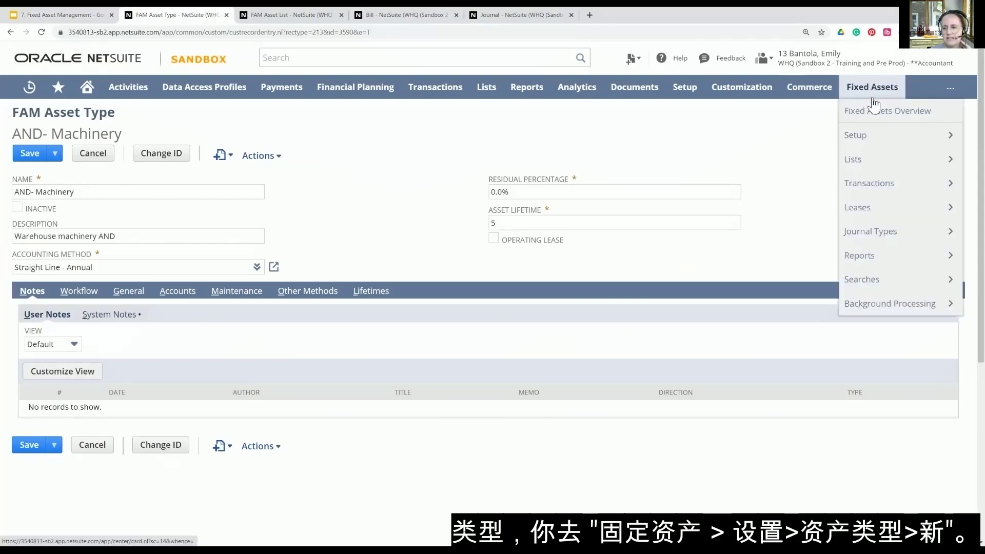
mouse_move(866, 140)
mouse_move(744, 184)
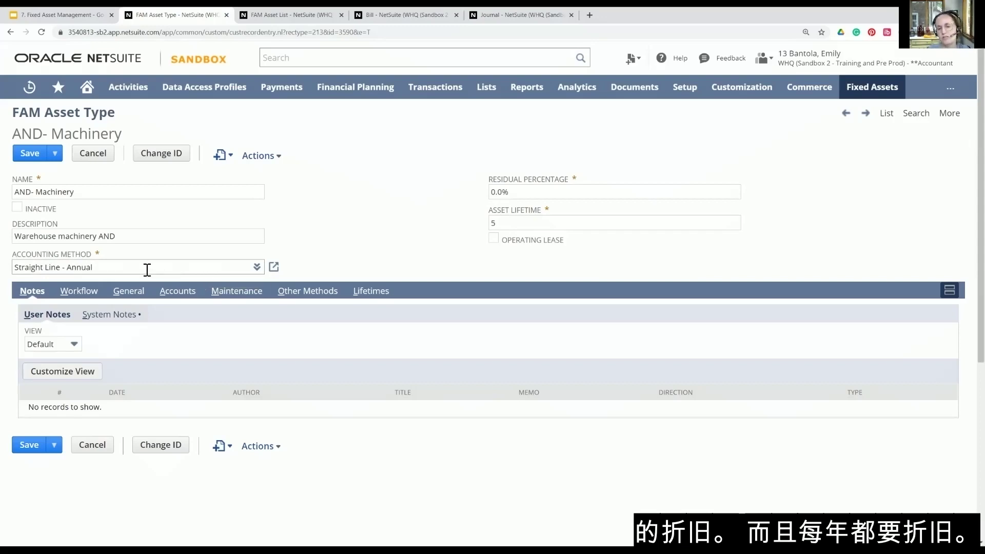
Review the AND- Machinery asset type's lifetime and residual percentage, and bring up its account assignments.
click(493, 224)
text(5)
click(536, 191)
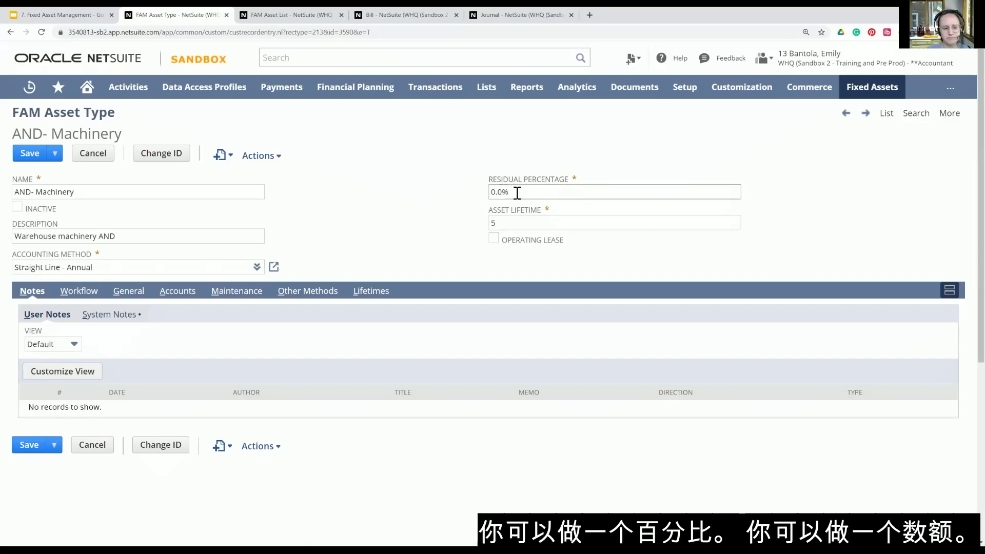
click(178, 292)
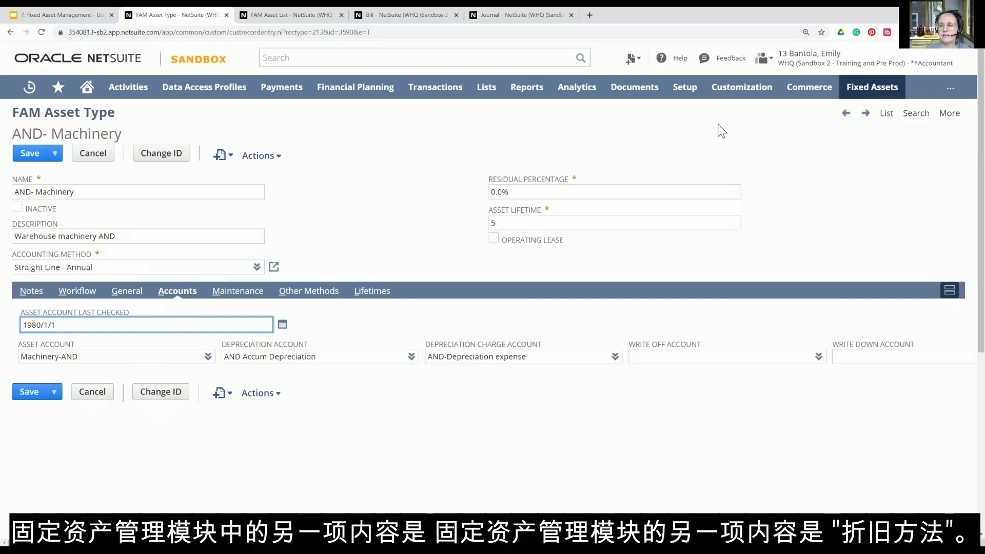
Open the fixed asset depreciation method list and examine the available methods and their formulas.
mouse_move(856, 95)
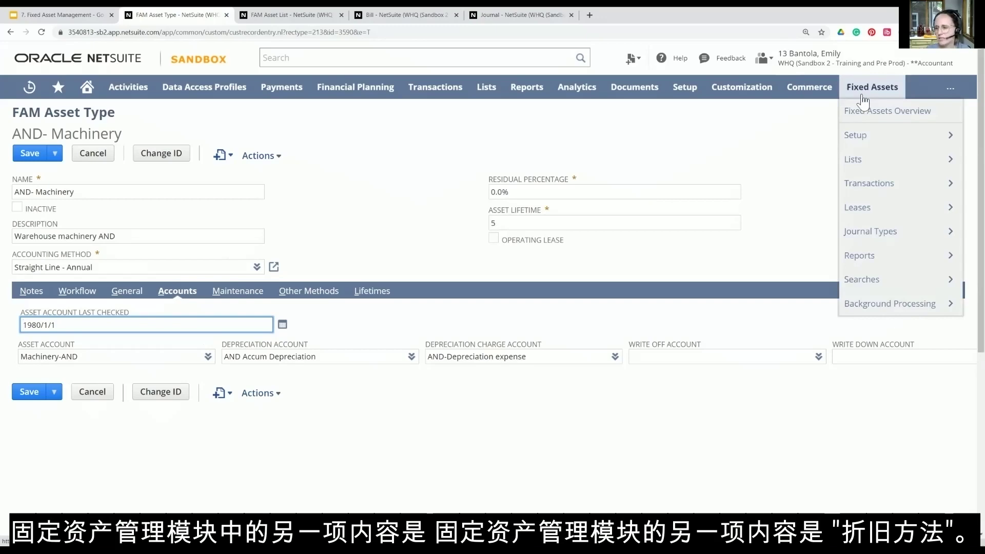
mouse_move(863, 139)
mouse_move(760, 216)
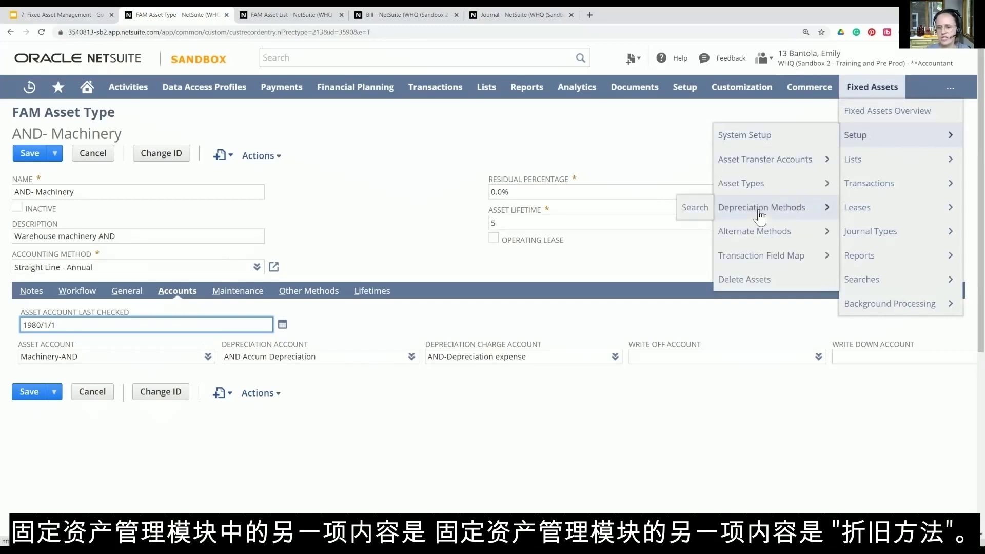
click(759, 210)
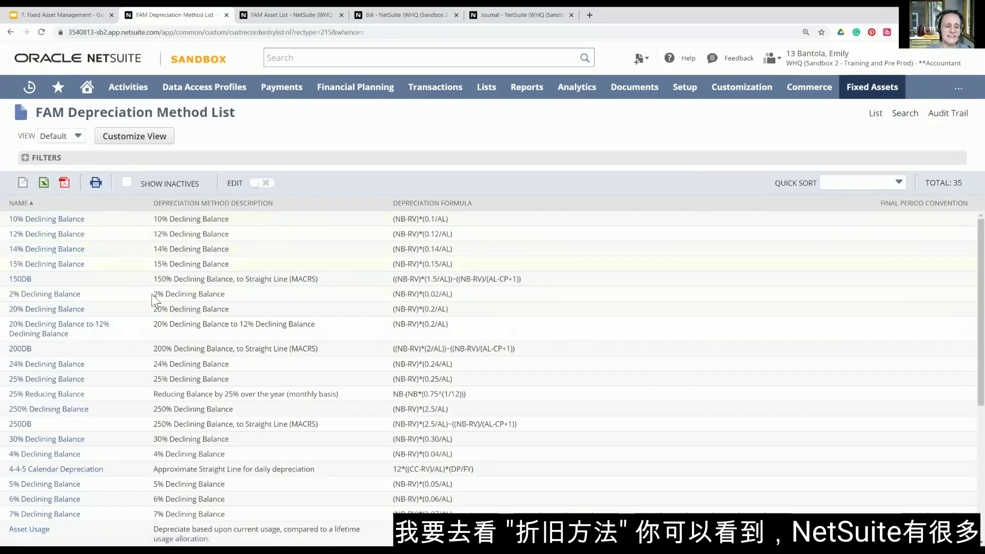
scroll(159, 408, down, 2)
scroll(159, 408, down, 2)
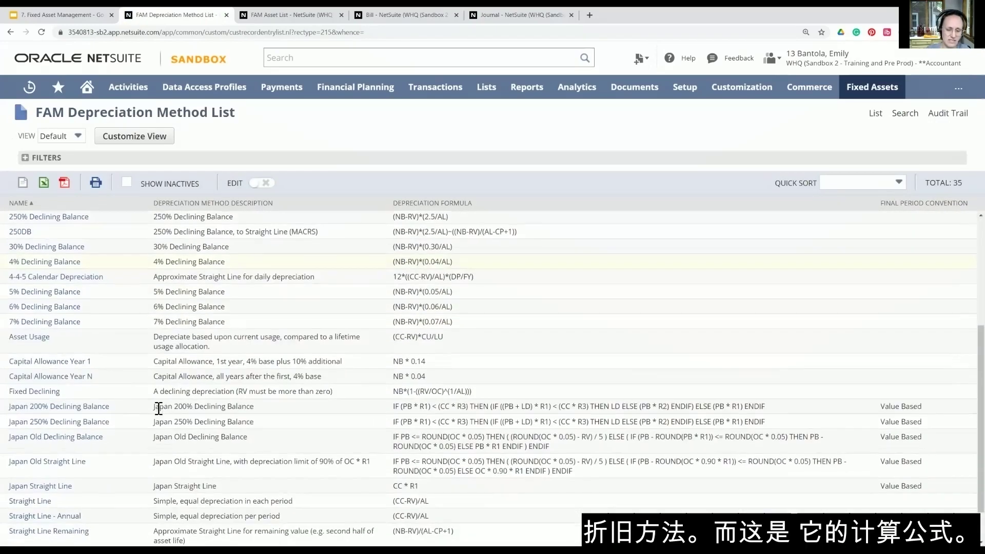
scroll(160, 407, up, 5)
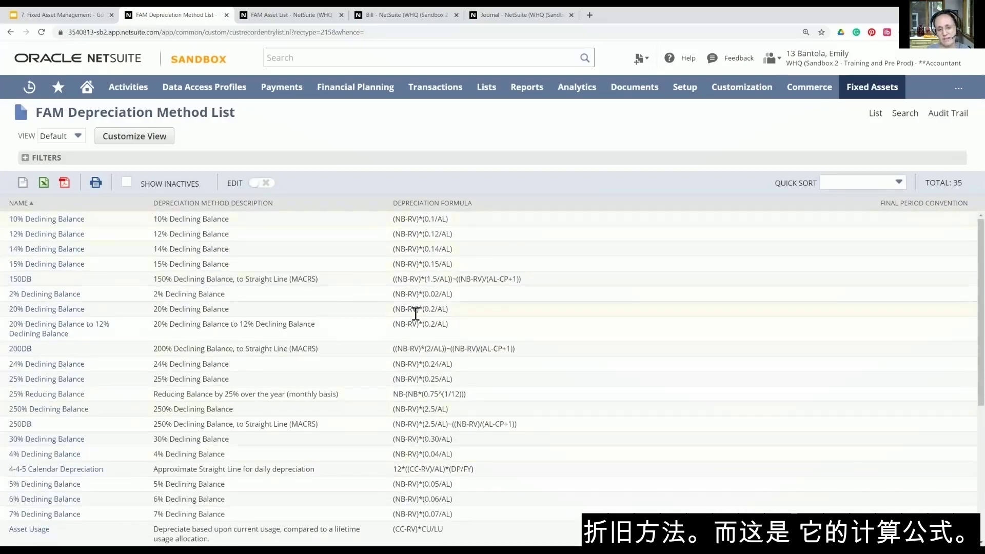
scroll(422, 420, down, 5)
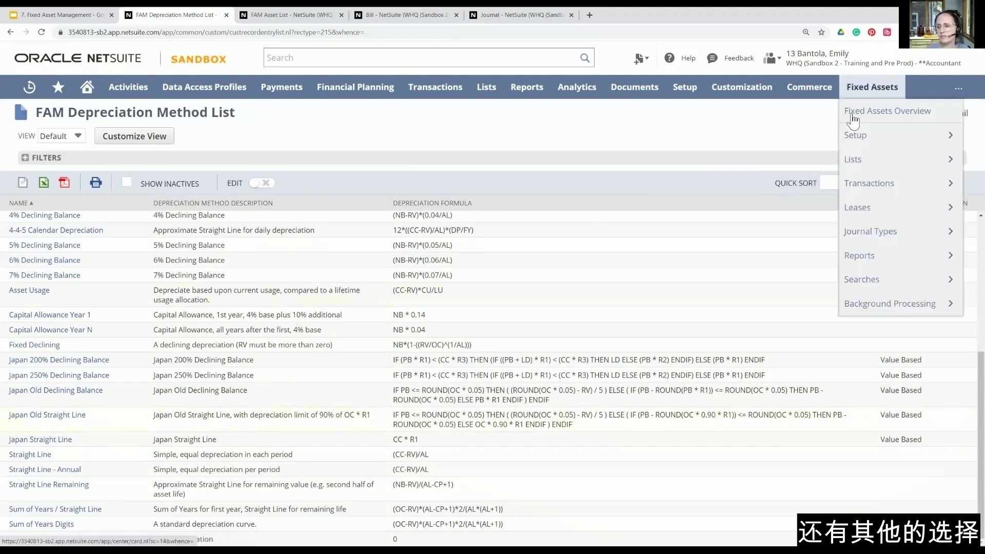
mouse_move(856, 138)
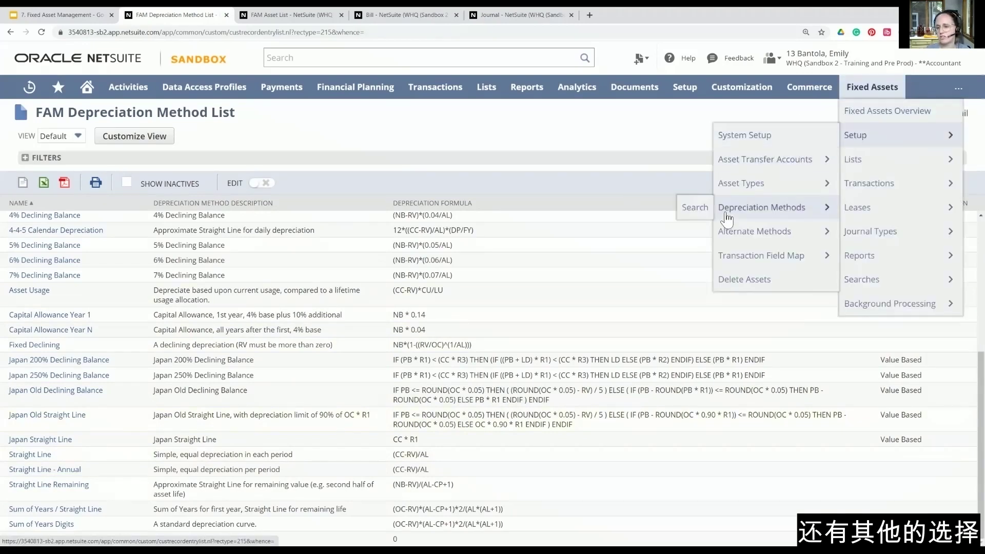
mouse_move(741, 241)
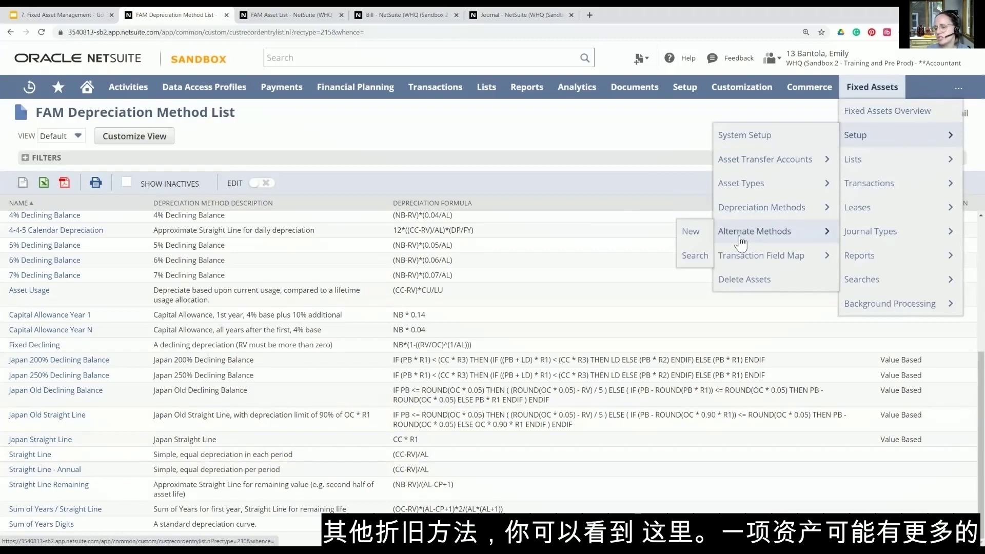
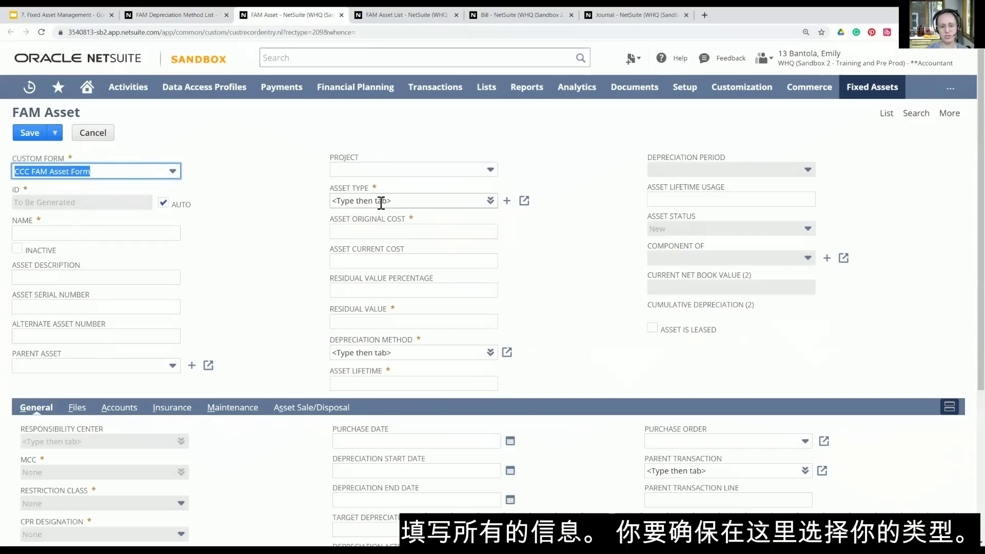
Set the new asset record's asset type to AND- Machinery.
click(448, 201)
text(and)
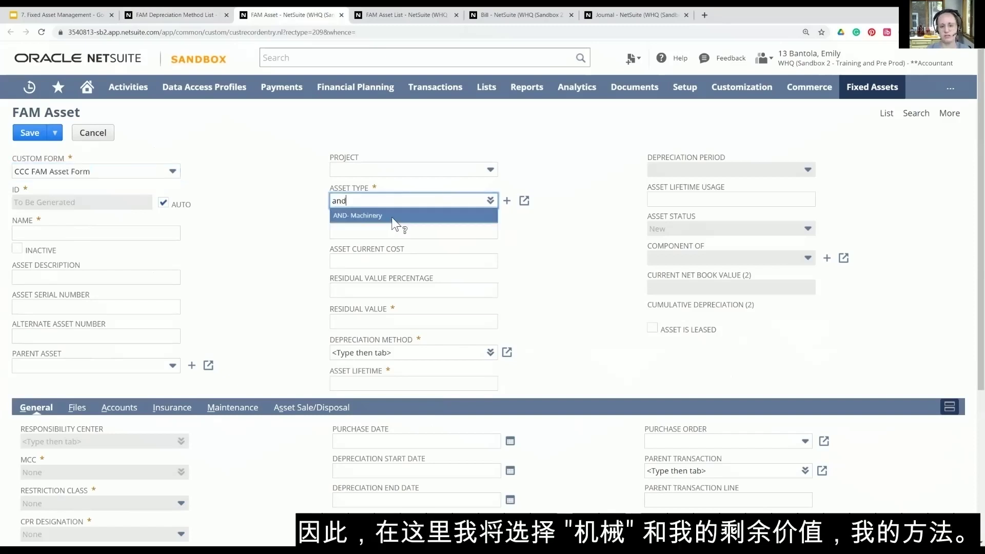
click(396, 216)
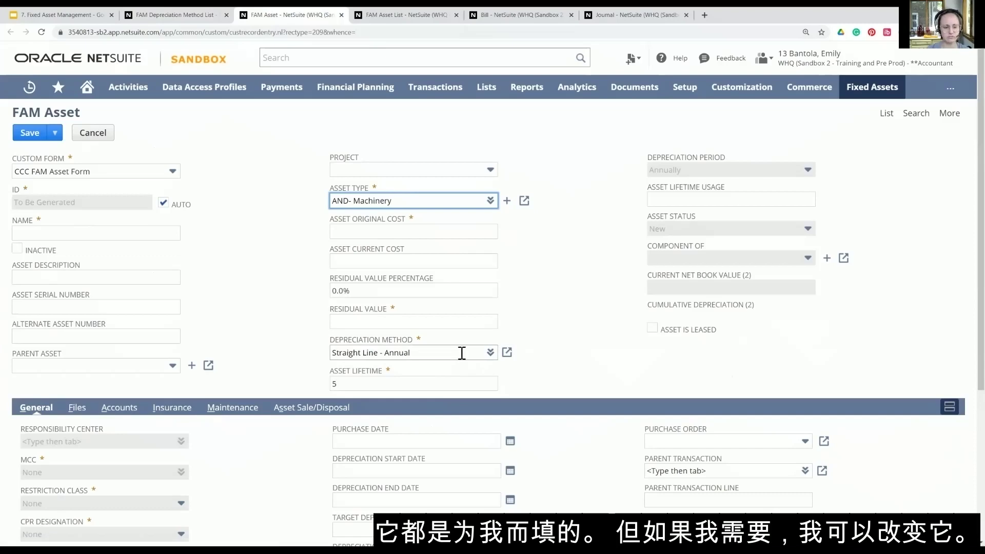
Review the new asset's general fields and the accounts filled in from its asset type.
scroll(462, 352, down, 4)
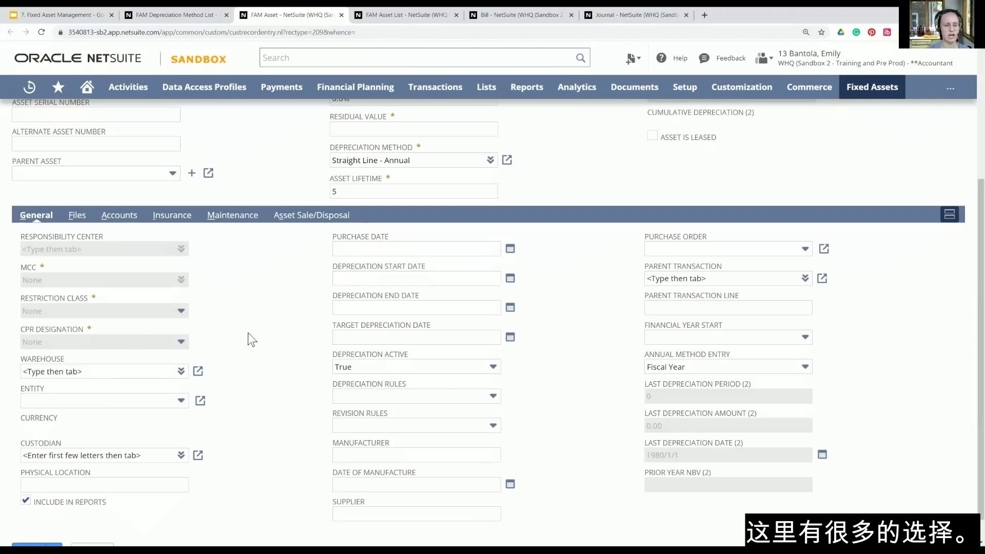
scroll(249, 336, up, 4)
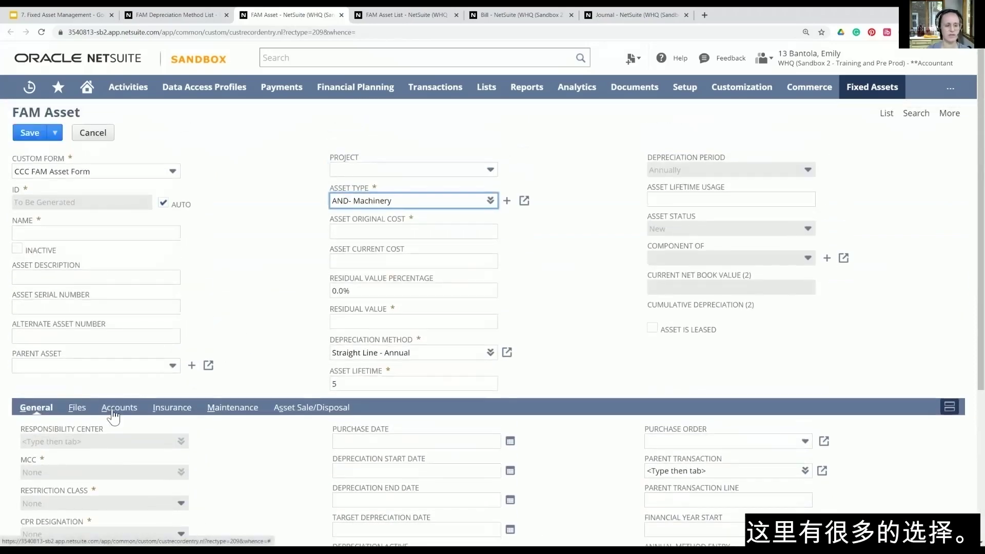
click(117, 408)
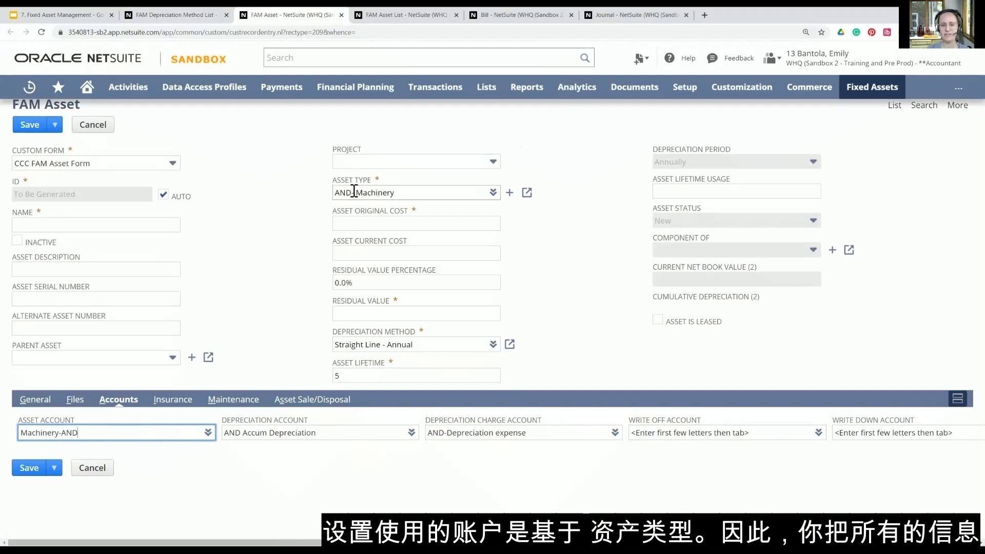
scroll(53, 196, up, 1)
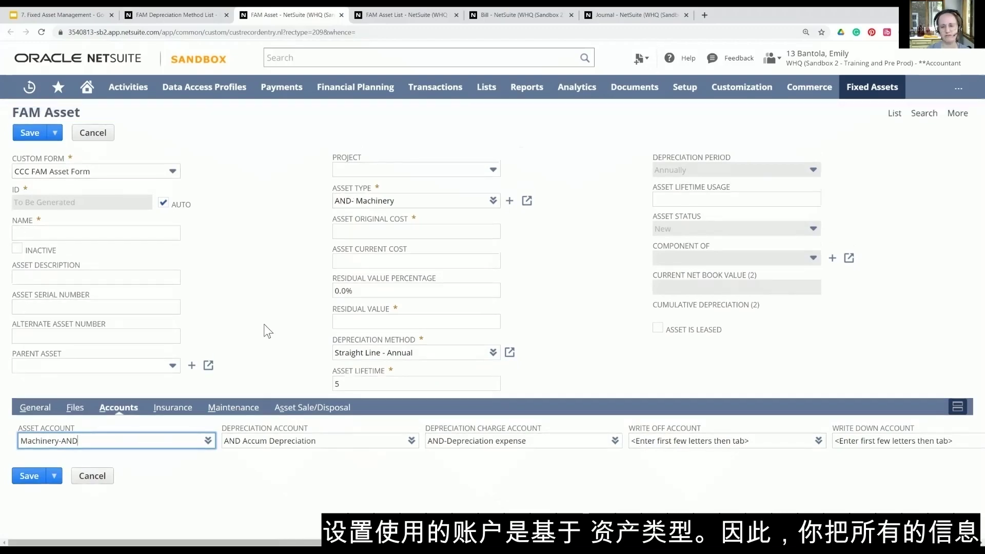
scroll(266, 331, down, 1)
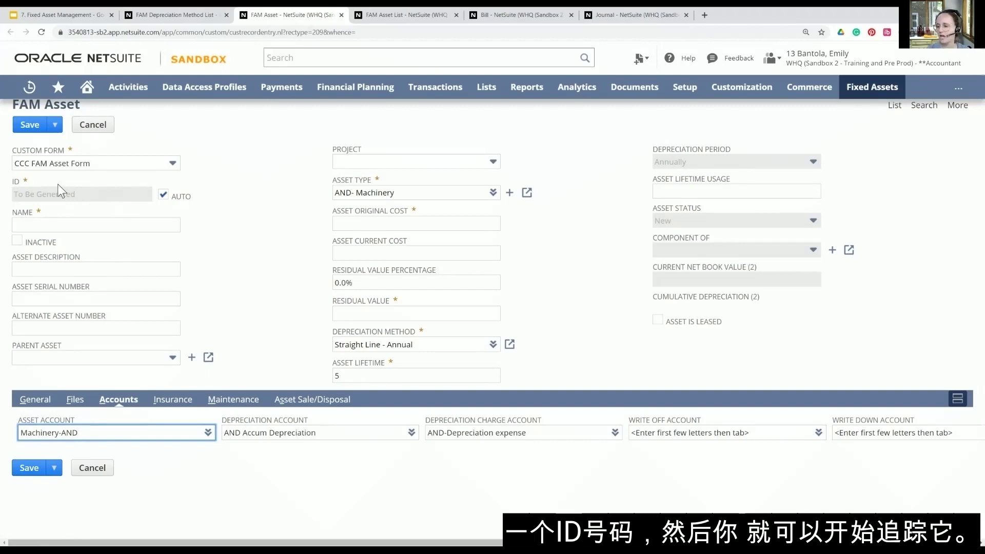
Look through the new asset's file attachment, insurance, maintenance and sale/disposal details.
click(74, 400)
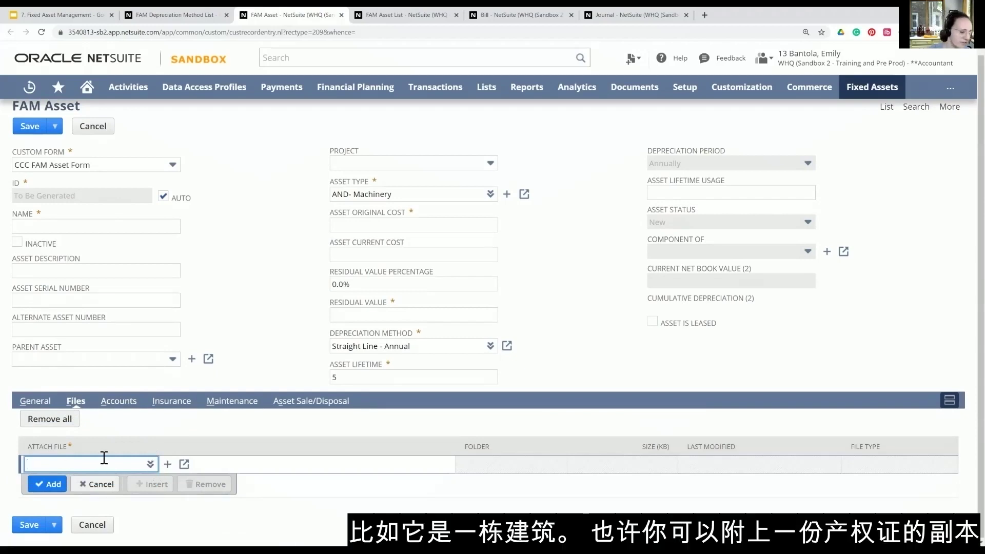
click(171, 401)
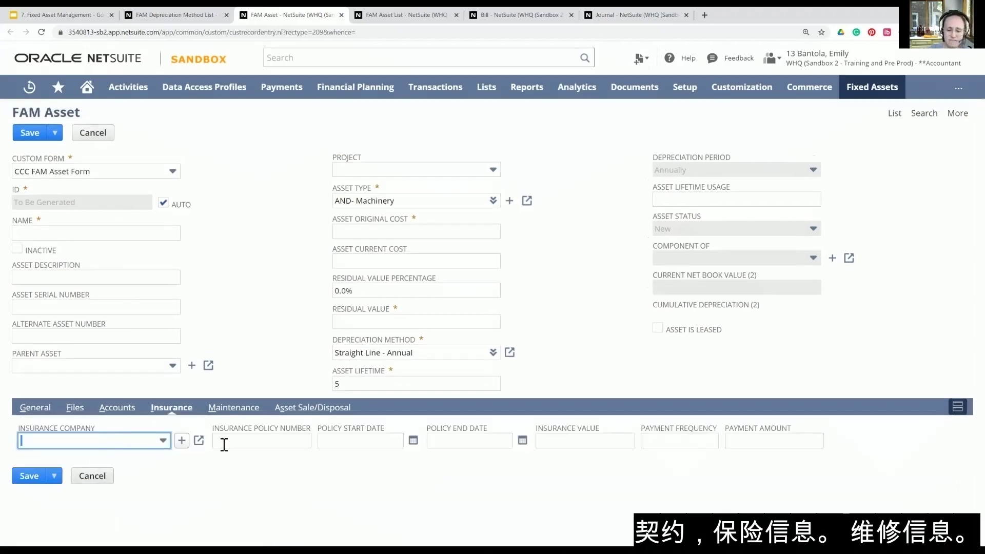
click(252, 408)
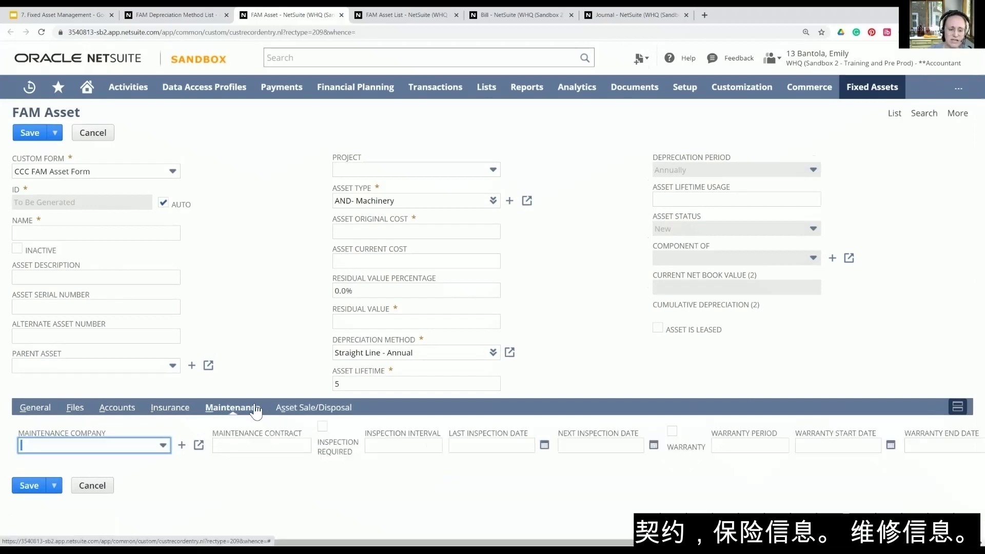
click(329, 409)
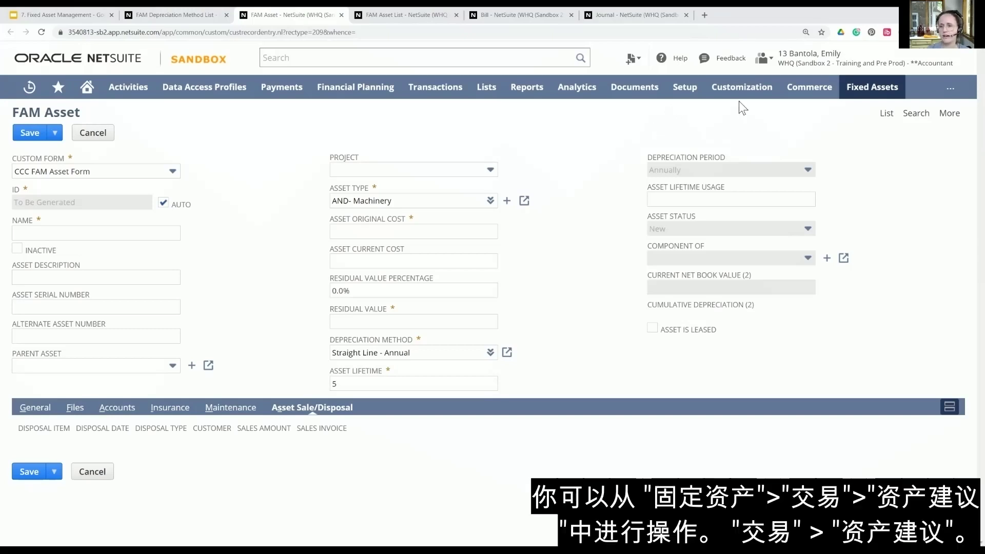
mouse_move(881, 97)
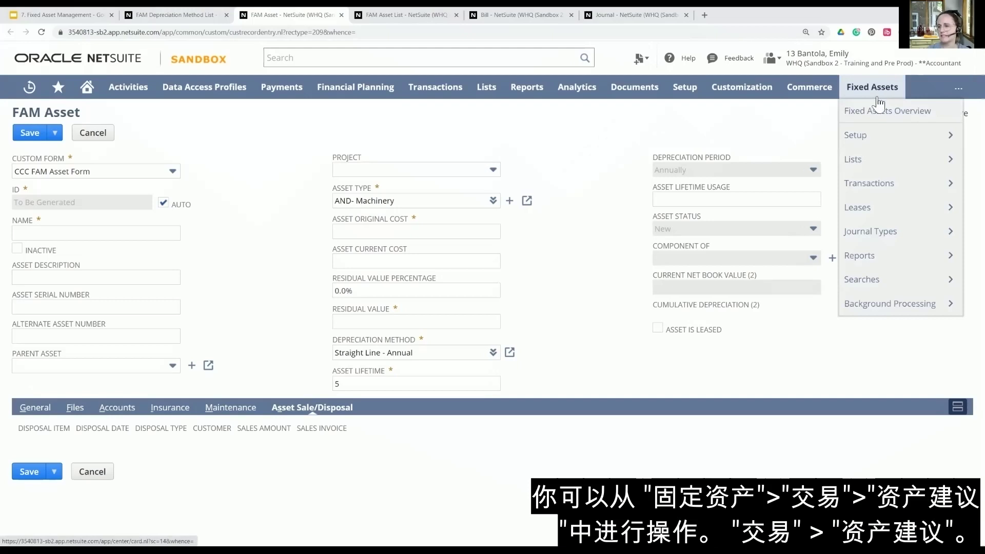
mouse_move(869, 183)
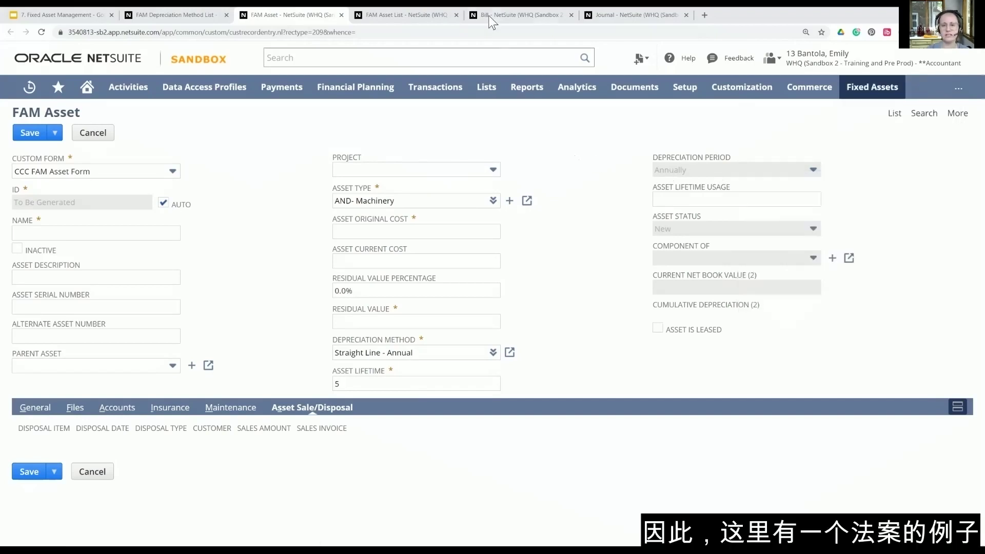
Switch to the open North Packaging equipment bill and examine its primary information, expense line and item lines.
click(490, 17)
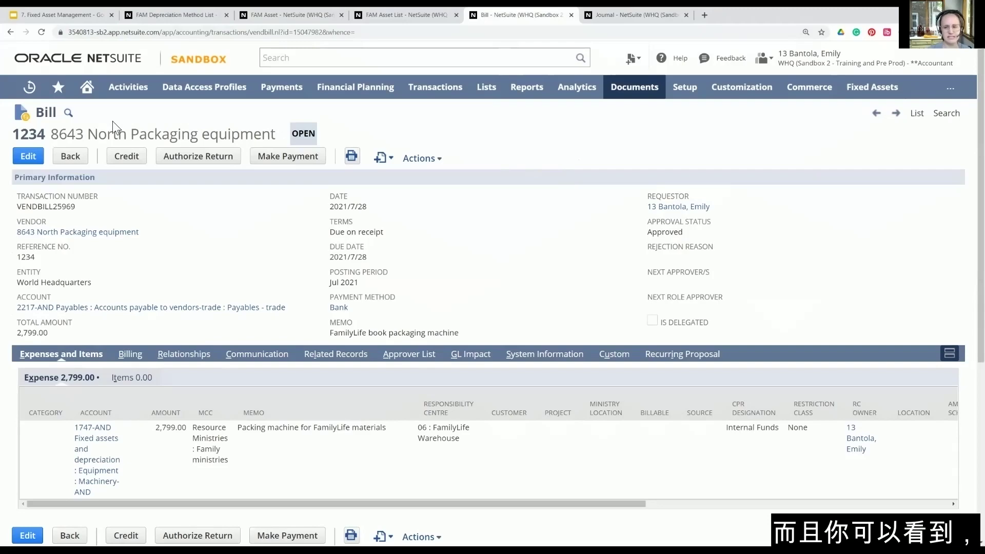
scroll(142, 331, down, 2)
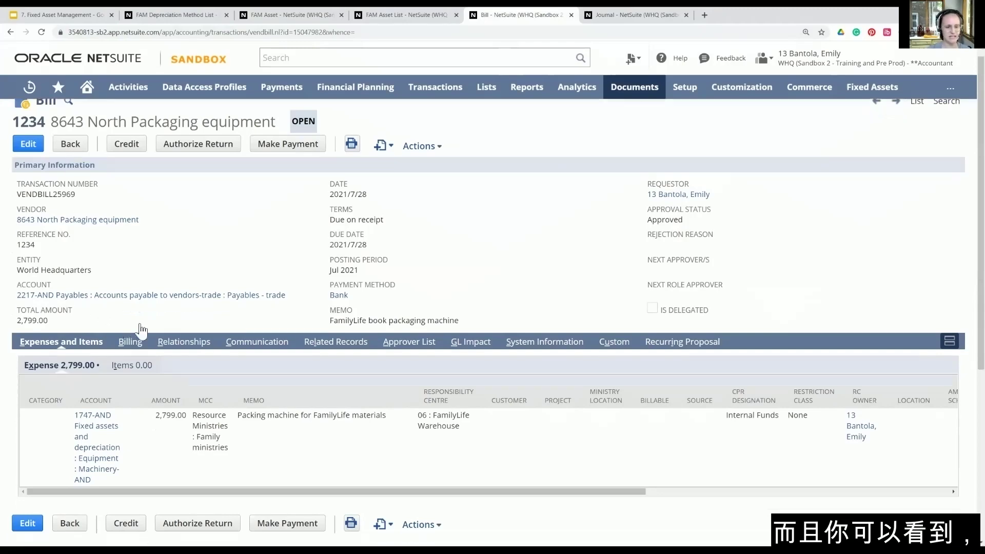
scroll(141, 331, down, 3)
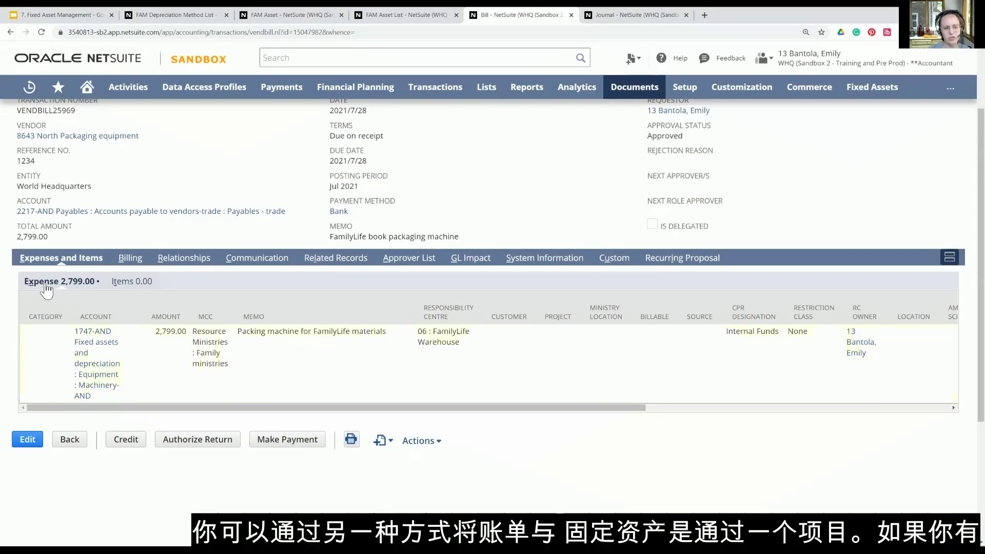
click(123, 282)
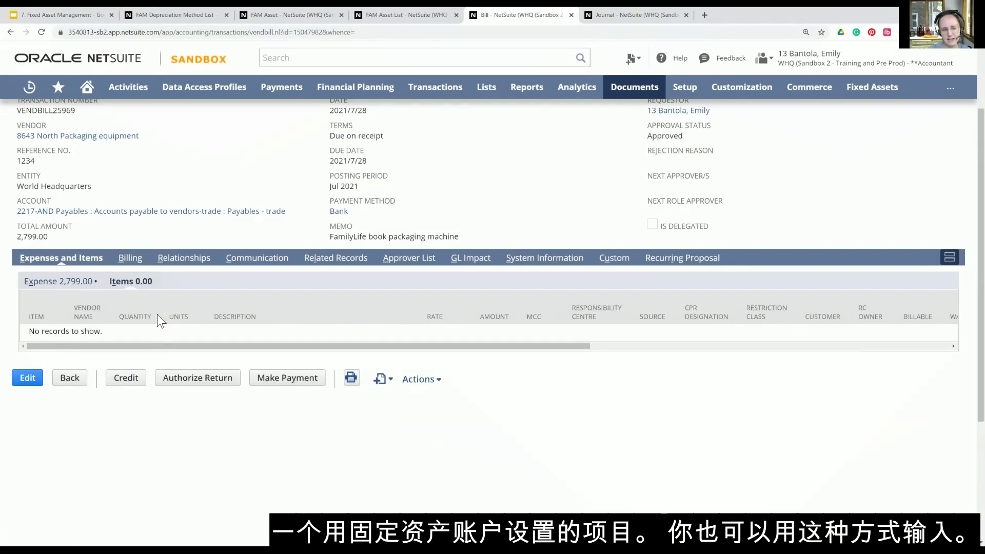
click(52, 283)
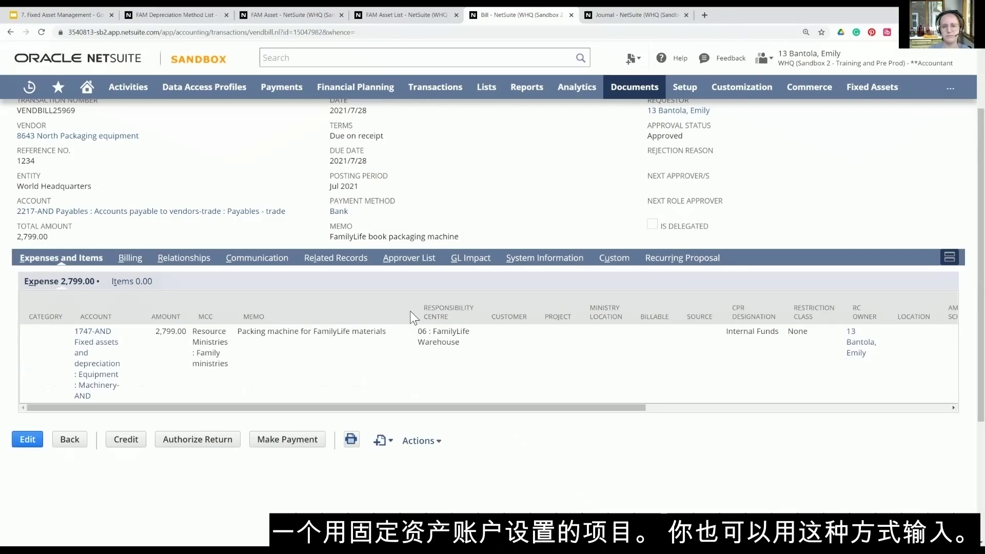
scroll(411, 313, up, 2)
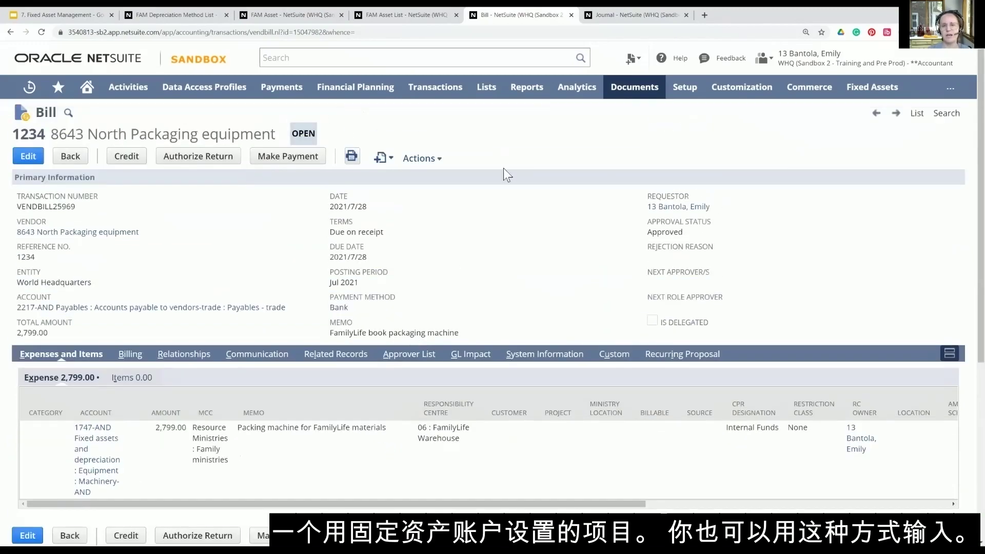
Switch to the SLM machine #1 journal entry and examine its debit and credit account lines.
click(602, 14)
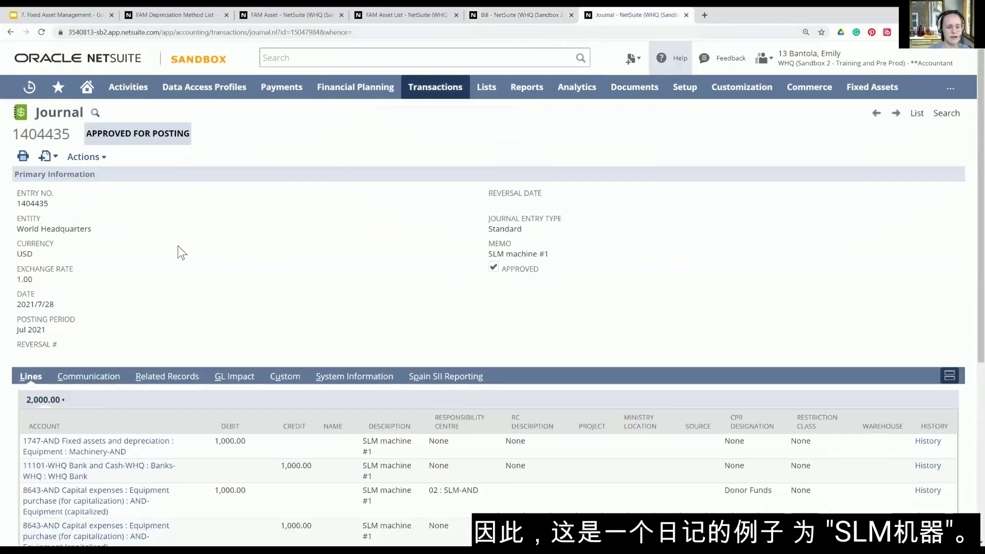
scroll(181, 252, down, 2)
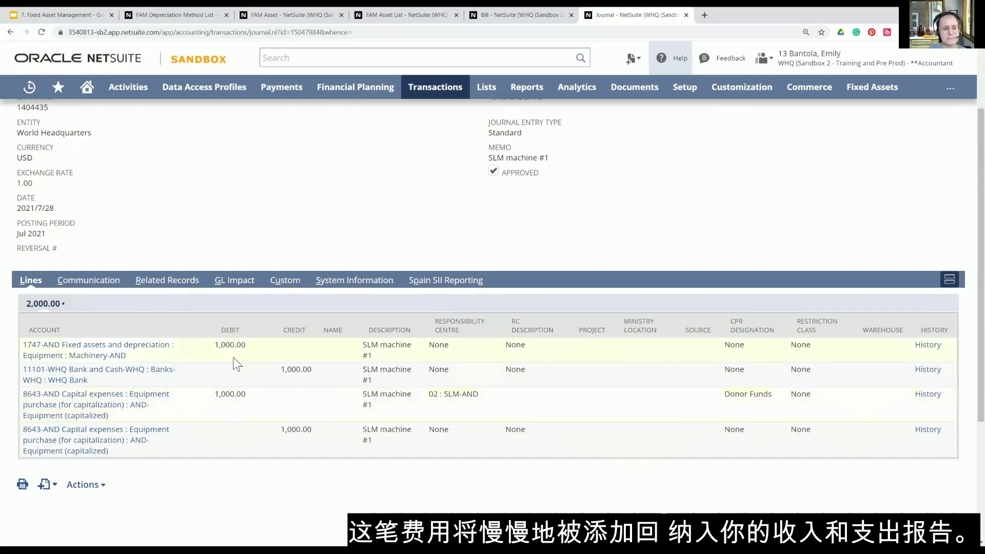
scroll(389, 280, up, 2)
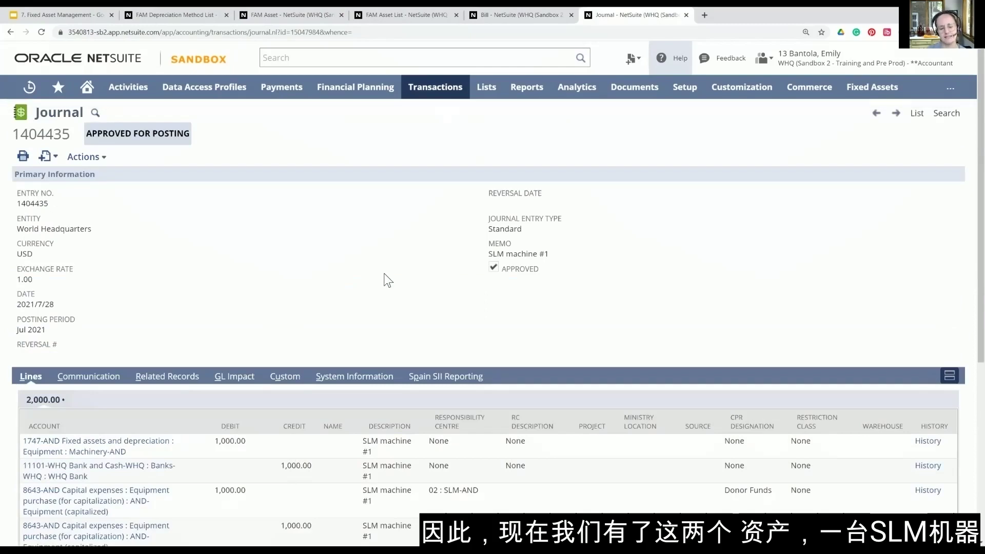
Revisit the equipment bill and the SLM machine journal, and open the fixed asset proposal form.
click(512, 16)
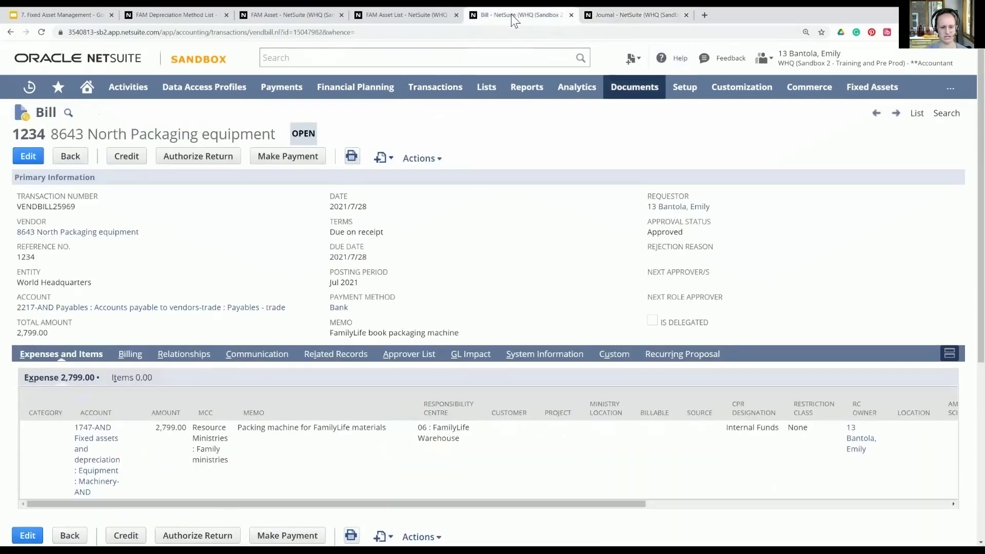
click(595, 16)
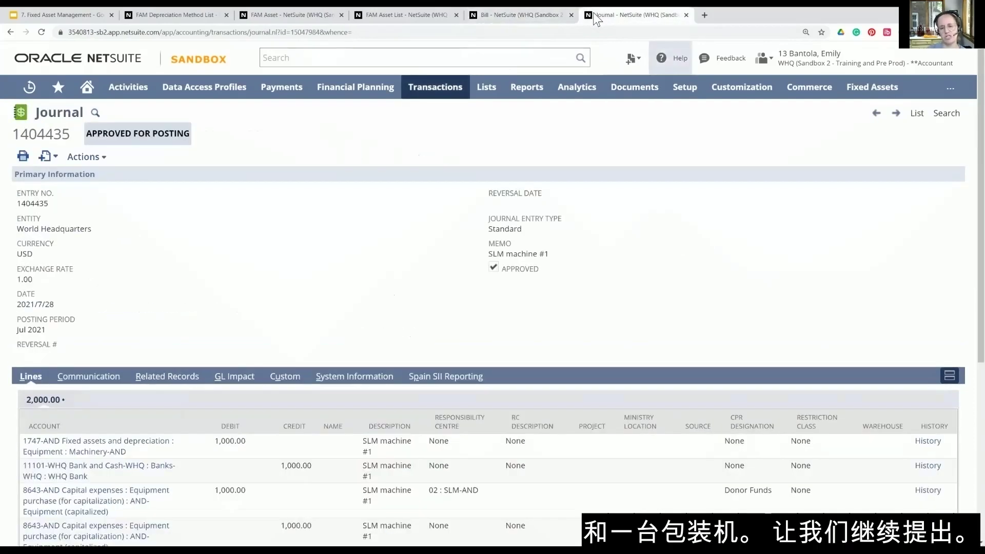
mouse_move(727, 103)
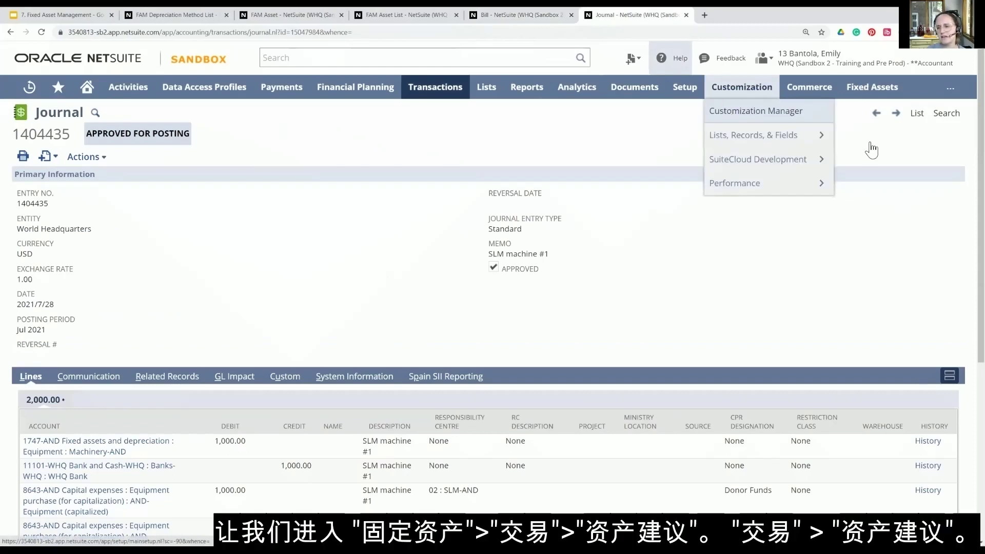
mouse_move(872, 87)
mouse_move(869, 183)
click(776, 193)
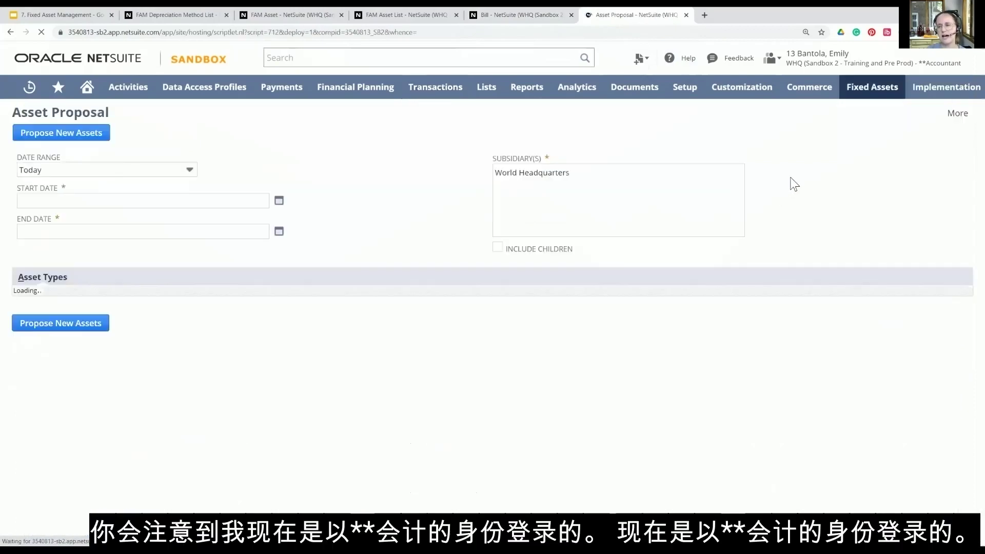
mouse_move(886, 72)
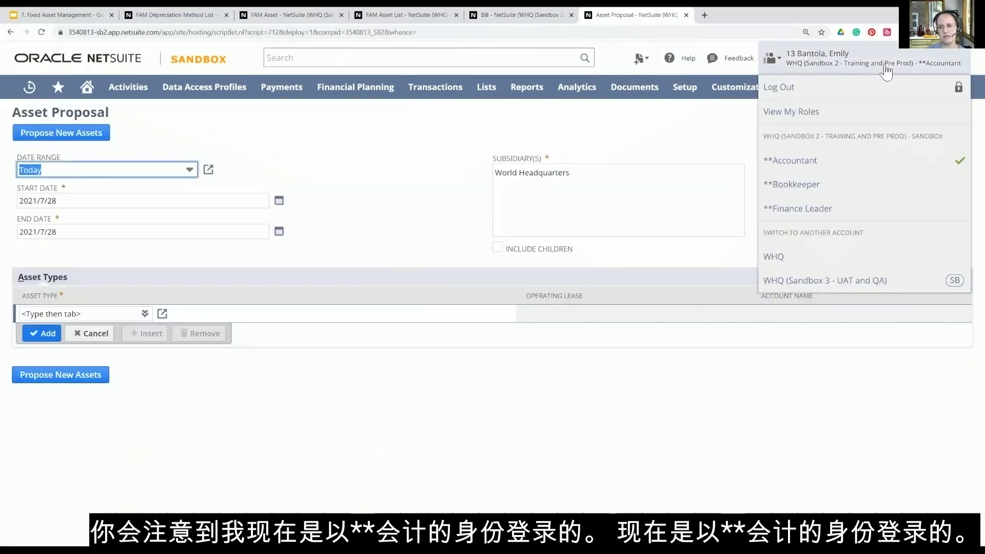
Set the asset proposal criteria to World Headquarters, start and end date 2021/7/28, and asset type AND- Machinery.
click(536, 174)
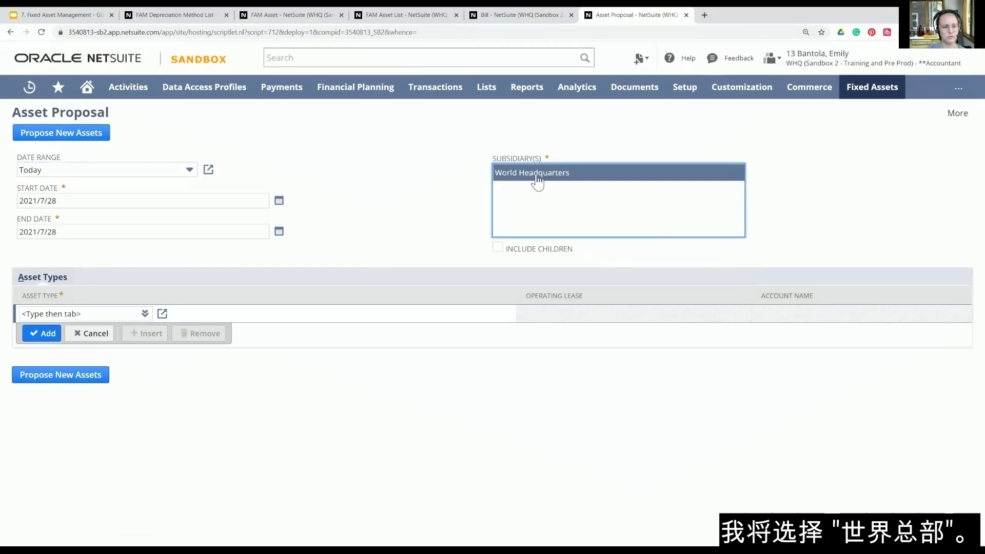
click(277, 205)
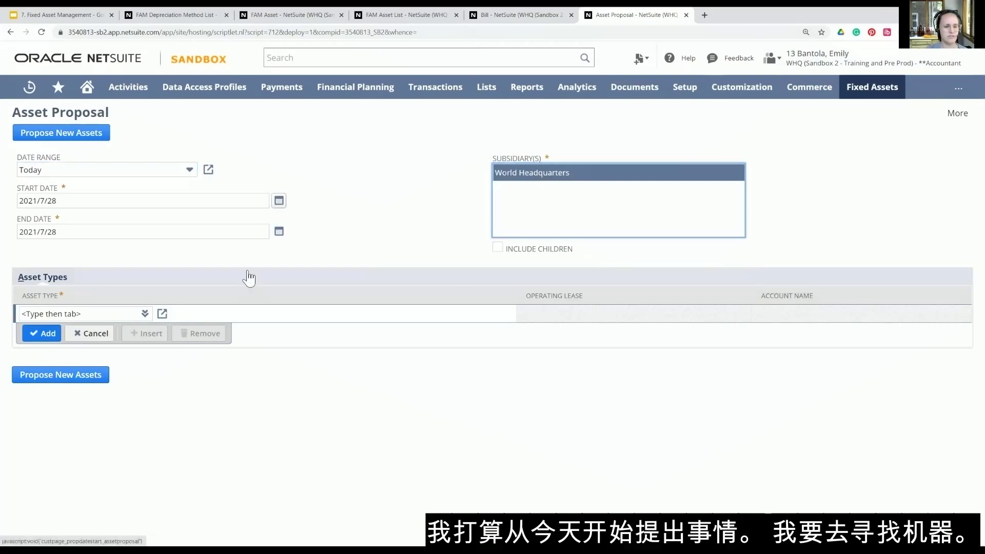
click(228, 300)
click(109, 313)
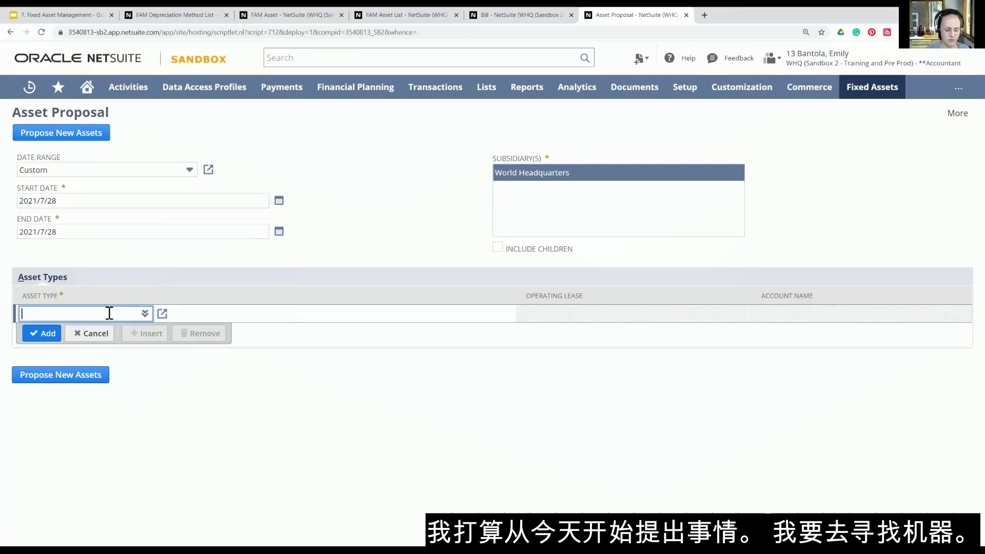
text(and)
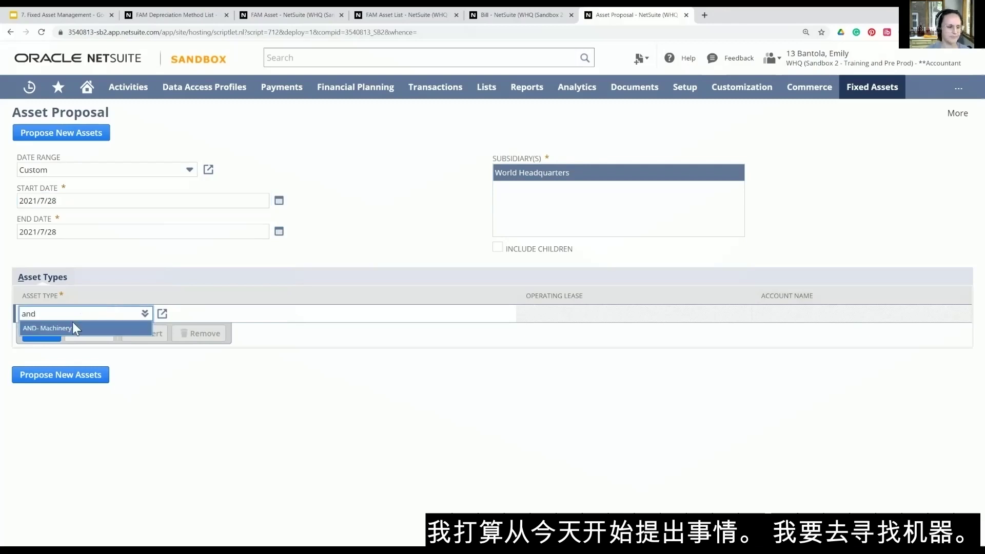
click(91, 322)
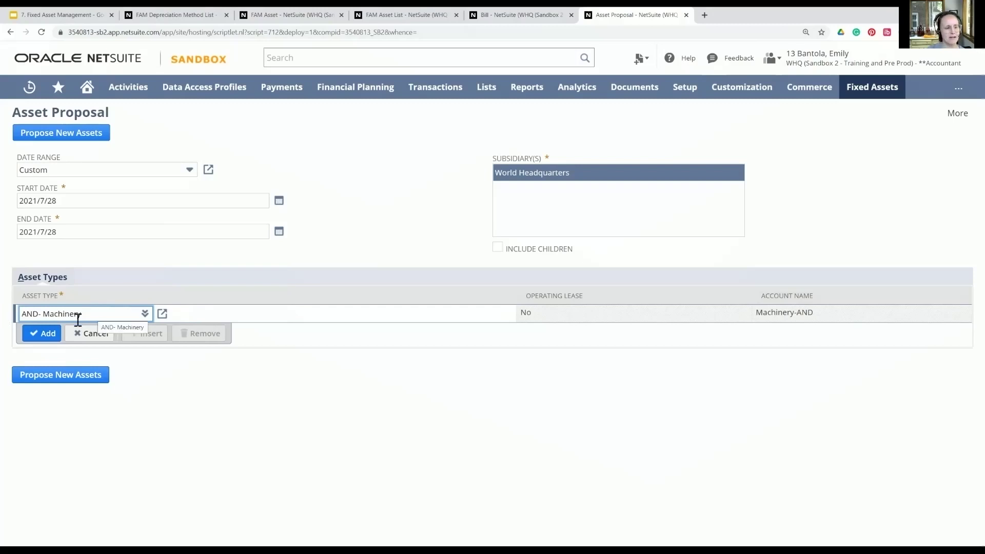
Submit the proposal of new assets and refresh the process status list to follow its progress.
click(44, 378)
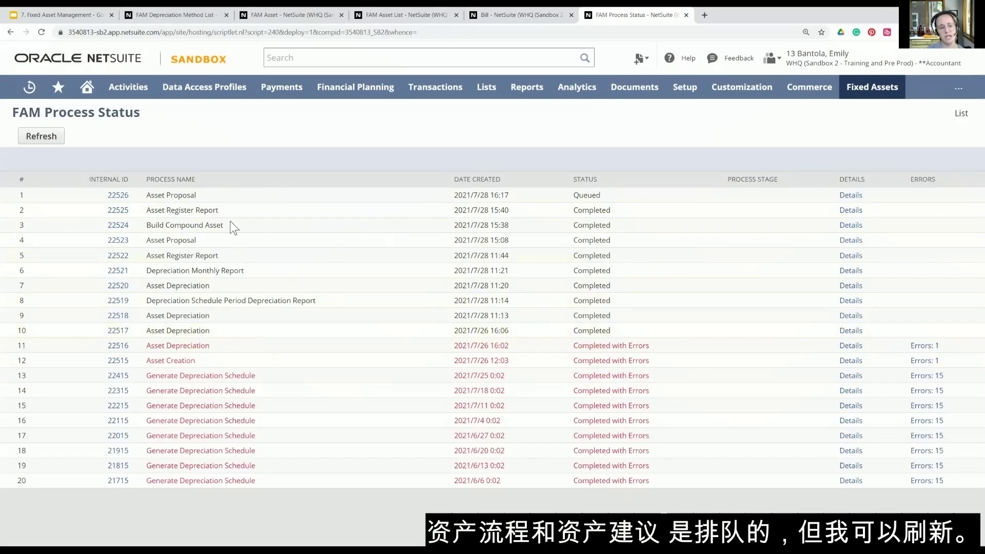
click(46, 142)
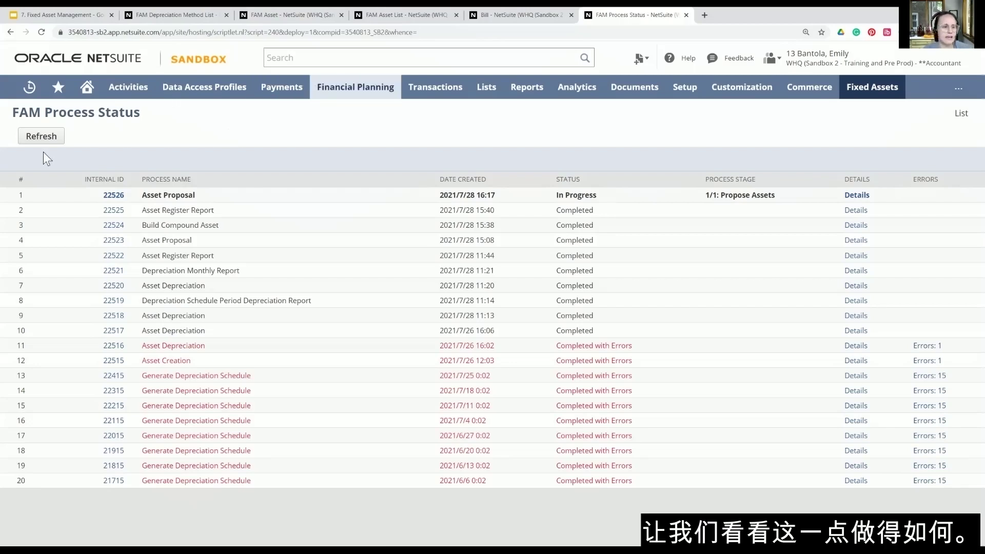
click(42, 136)
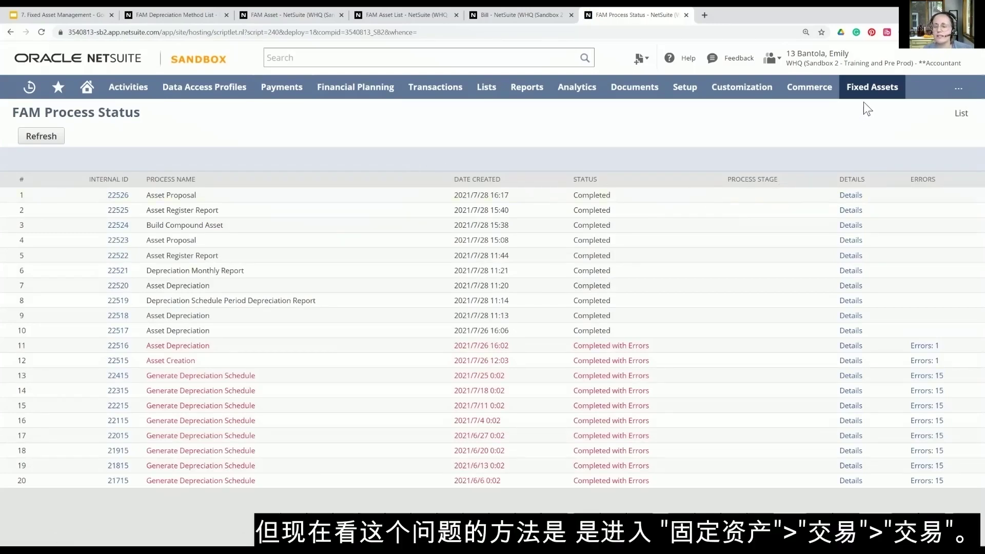
Open the management of asset proposals and select the 2,799.00 packing machine bill and the 1,000.00 journal proposal.
mouse_move(862, 95)
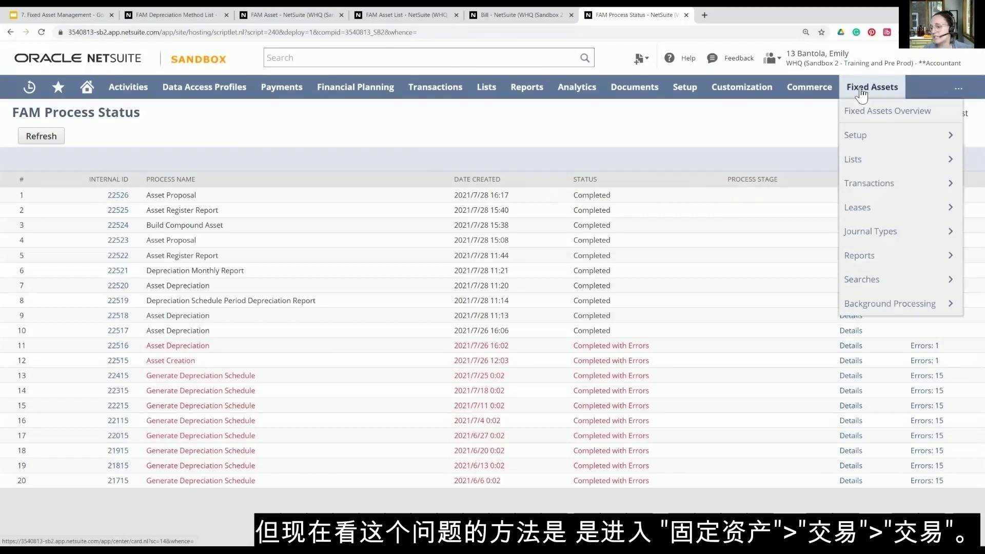
mouse_move(872, 184)
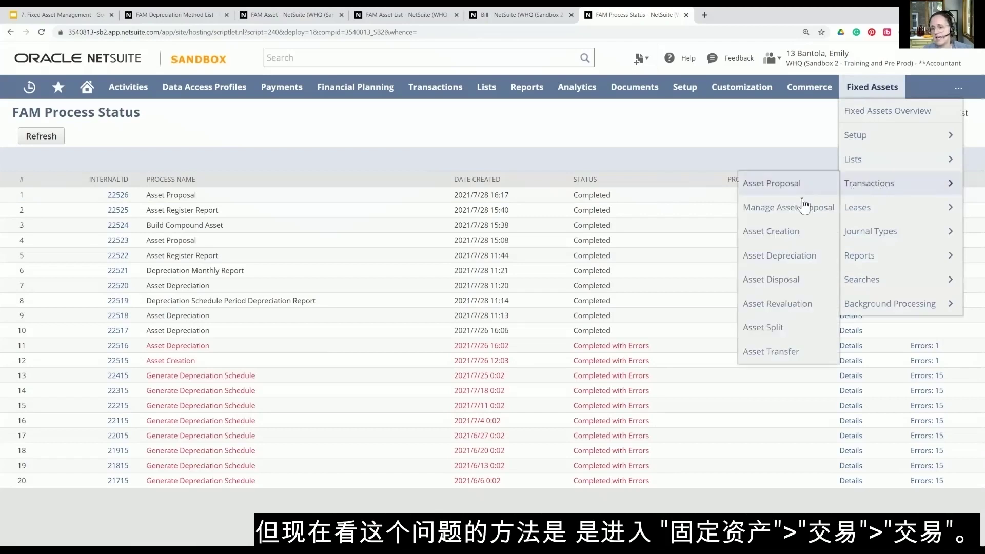
click(782, 218)
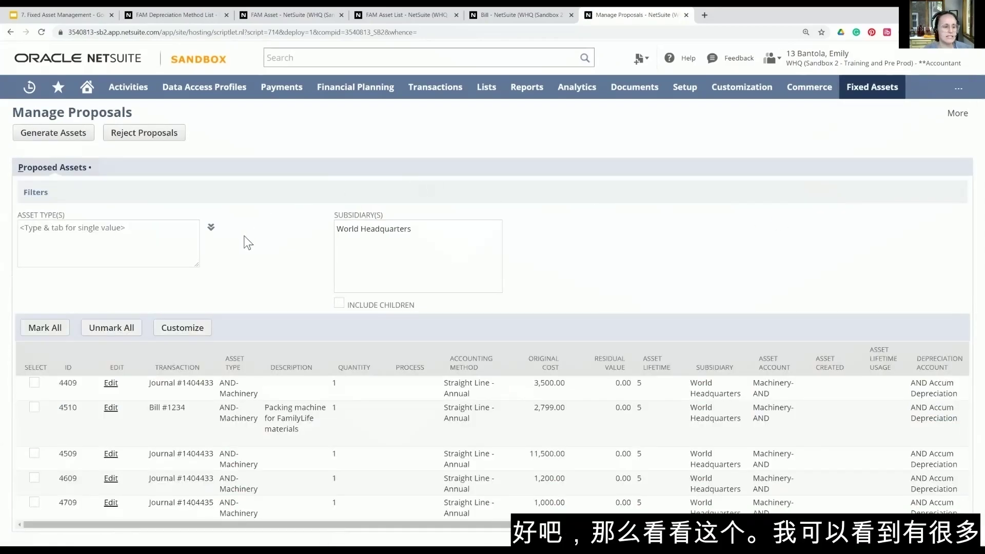
scroll(257, 245, down, 1)
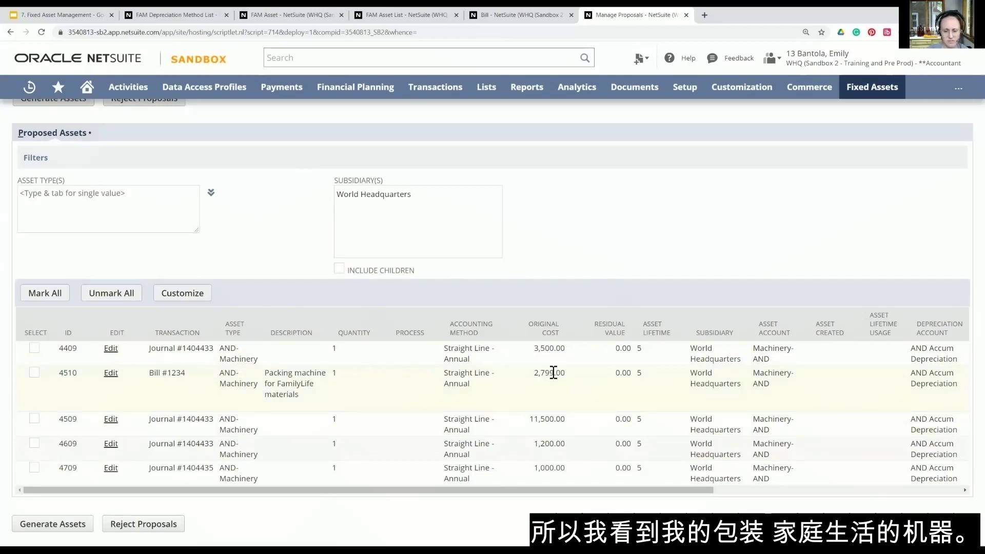
click(34, 373)
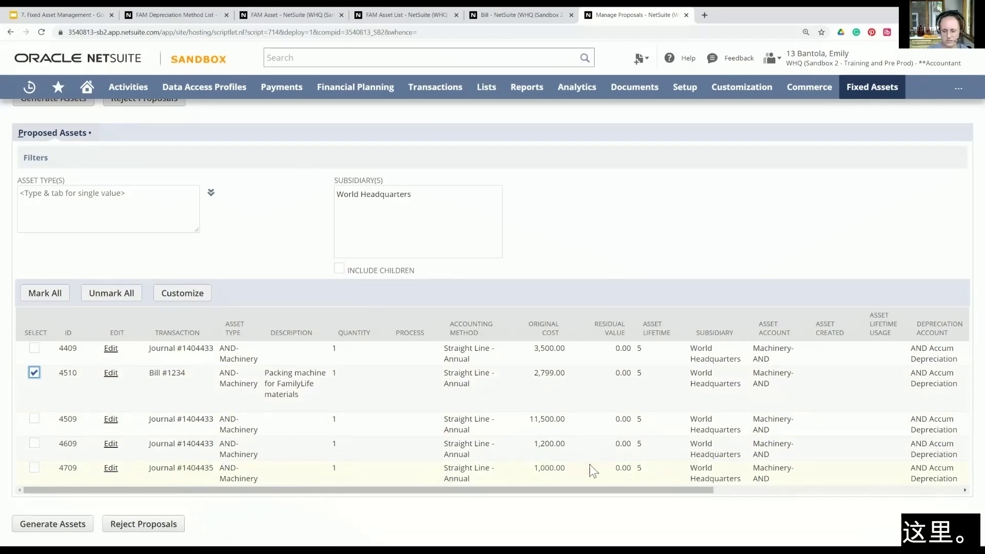
click(34, 468)
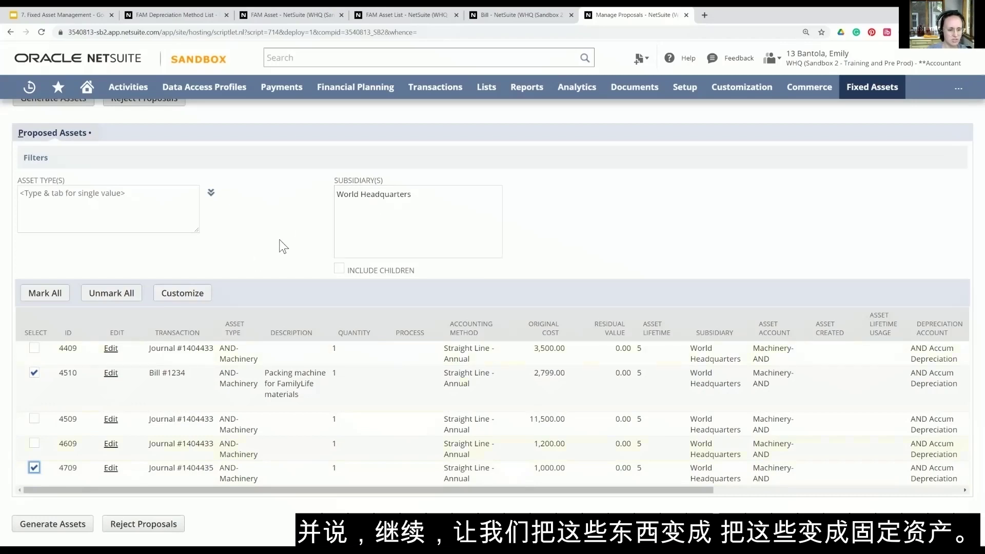
Generate assets from the two selected proposals, confirm, and refresh the process status list.
click(46, 523)
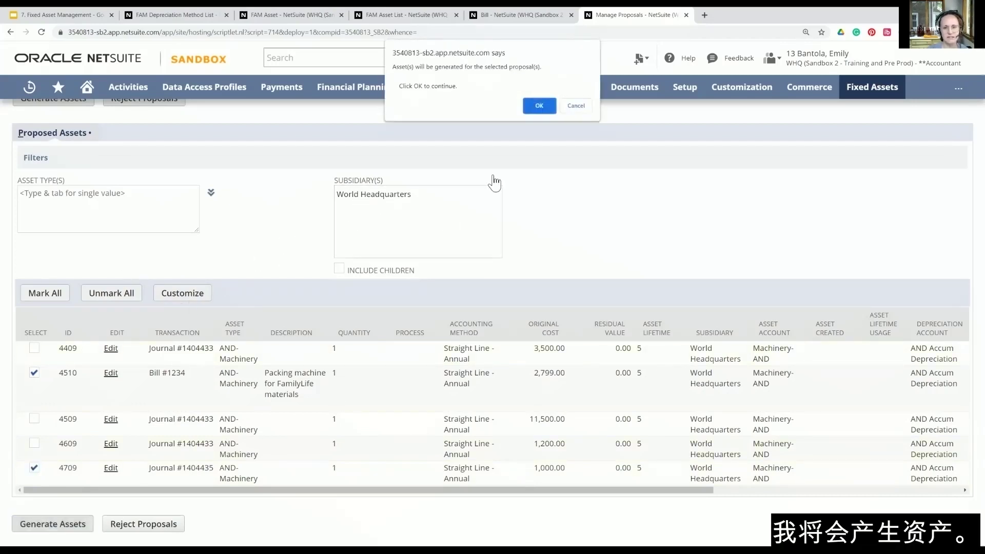
click(539, 106)
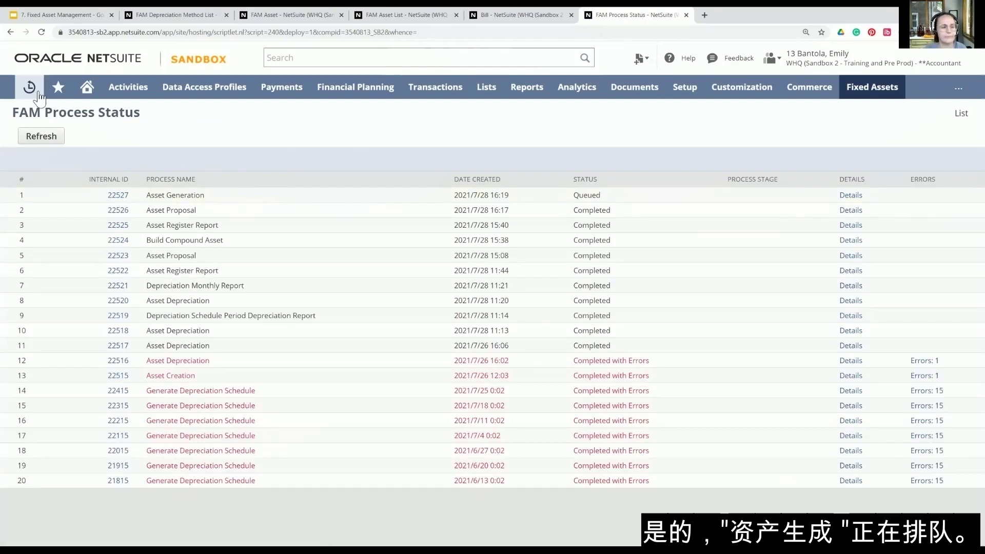
click(54, 138)
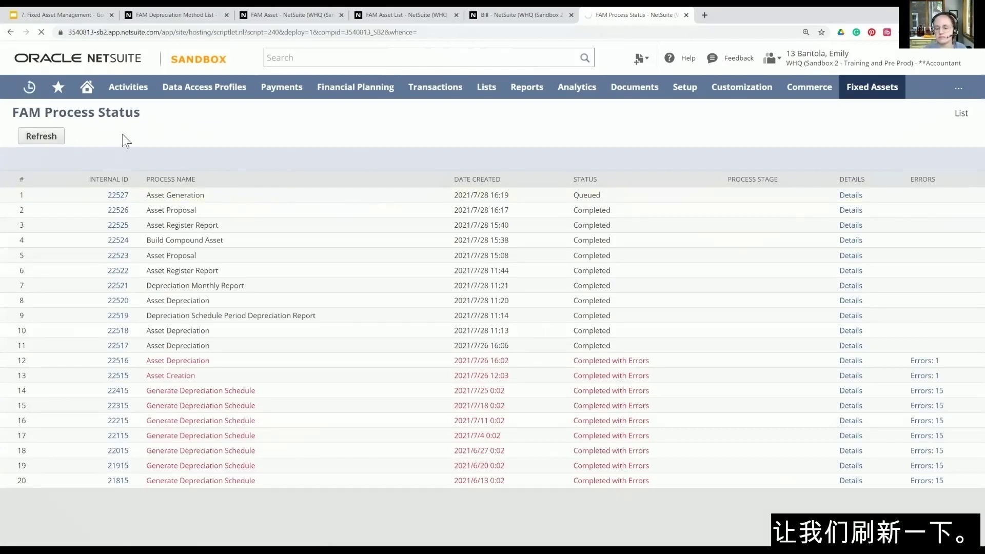
click(28, 145)
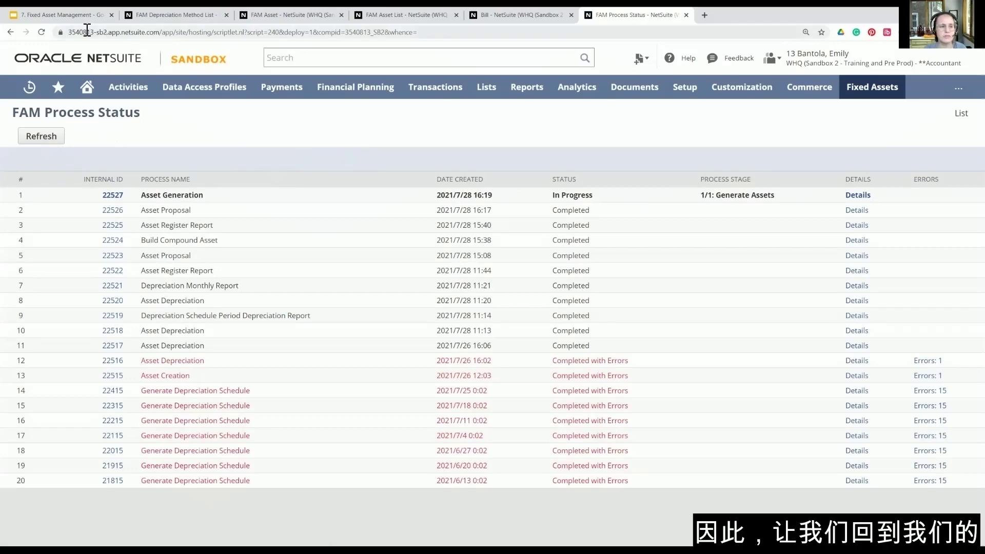
Switch to the Fixed Asset Management deck in Google Slides, present the Create assets slide and reveal the two manual creation steps.
click(62, 17)
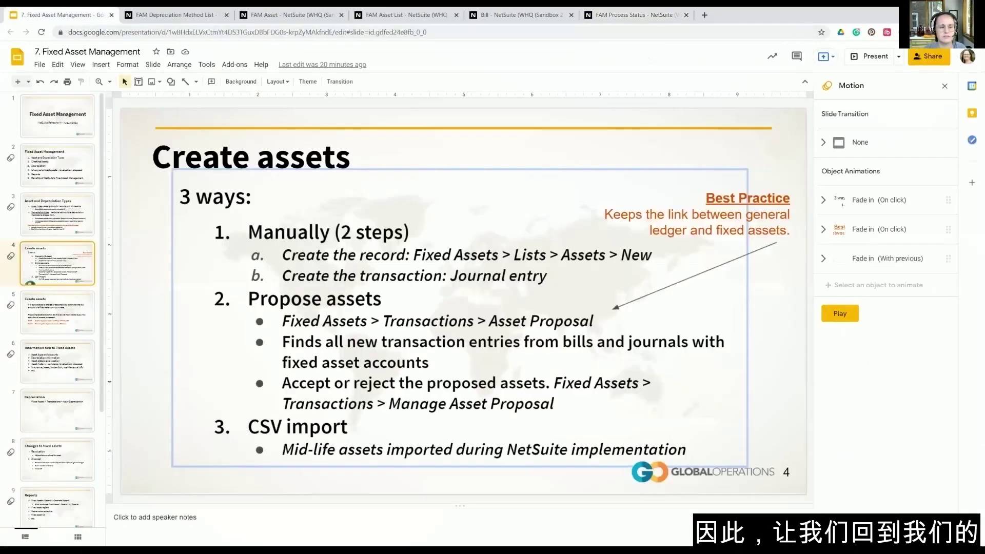
click(876, 63)
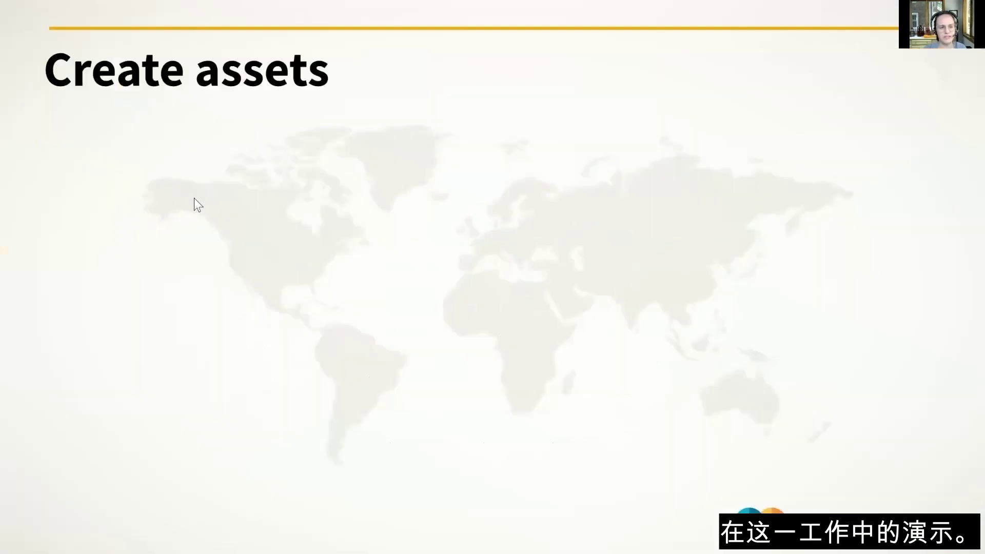
key(Right)
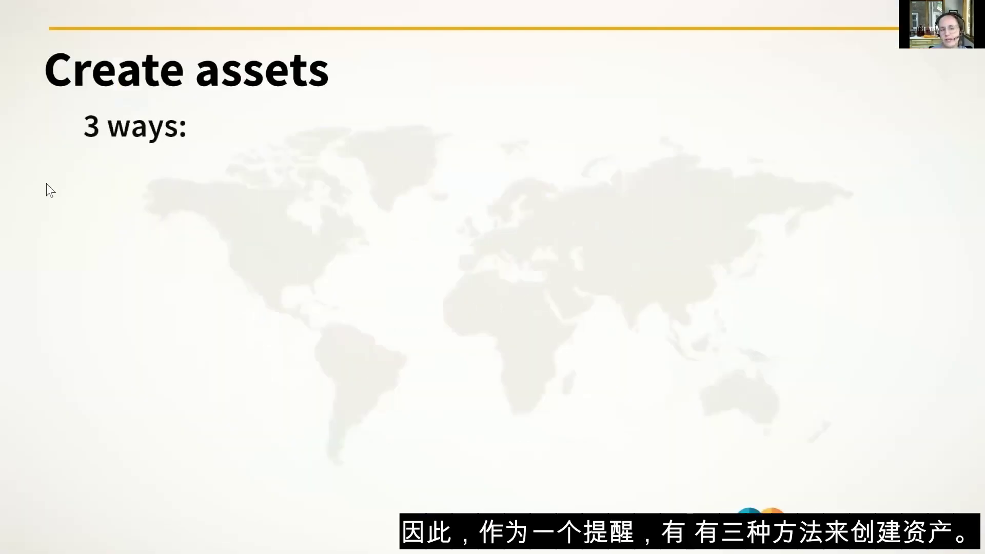
key(Right)
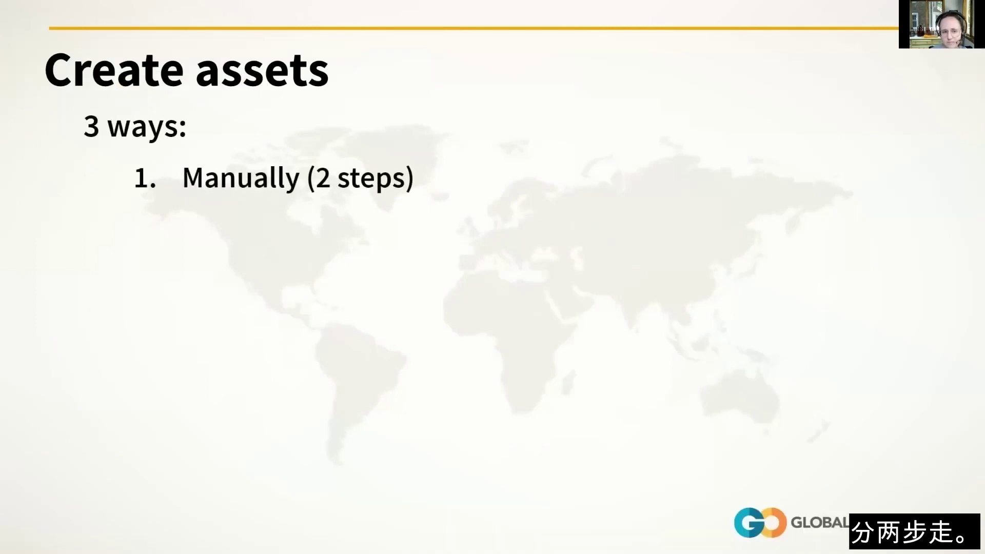
key(Right)
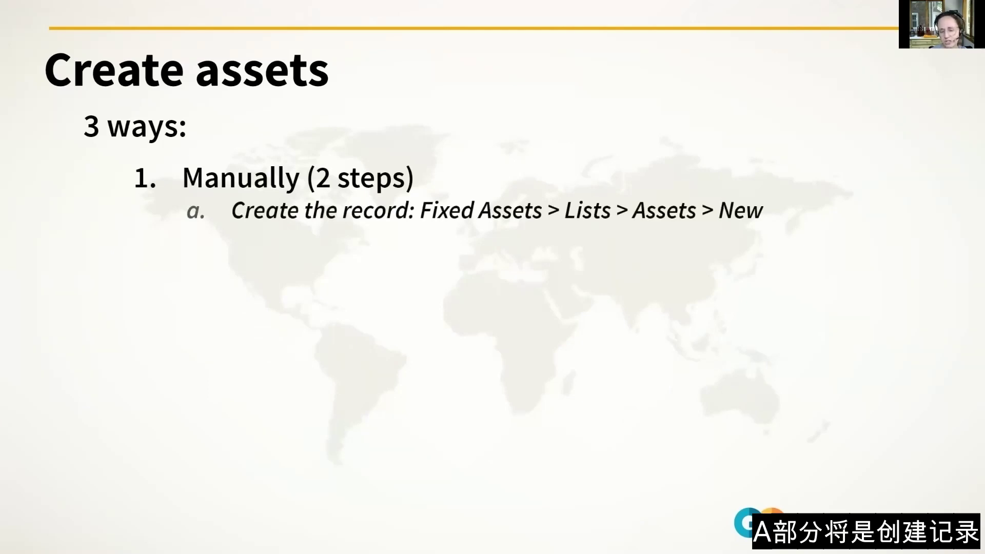
key(Right)
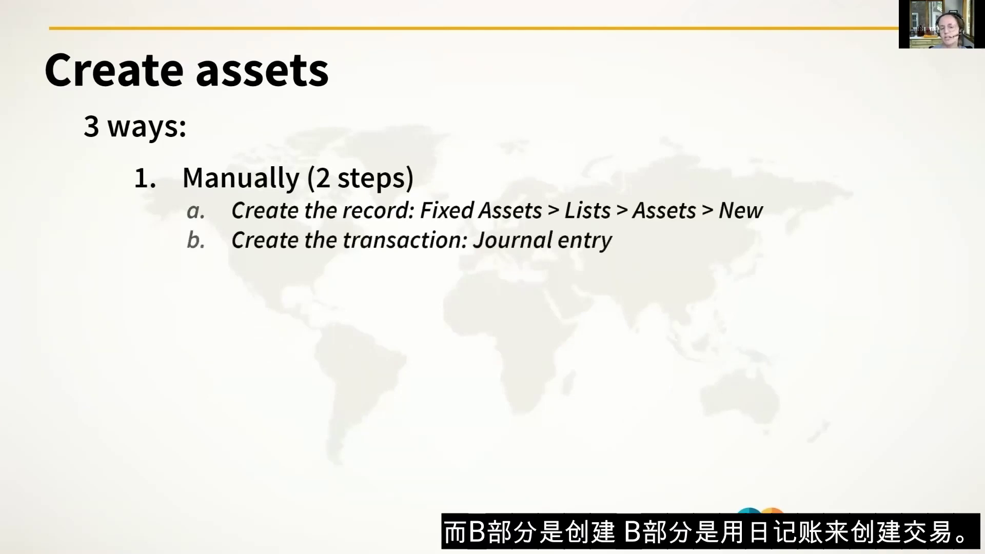
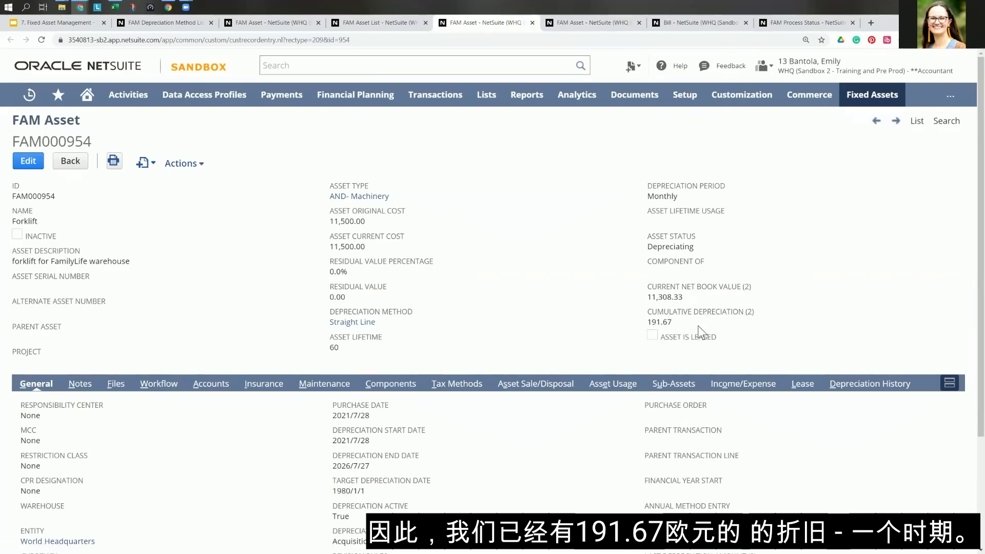
Review the Forklift asset's general fields, notes, accounts, insurance and maintenance details.
scroll(434, 333, down, 3)
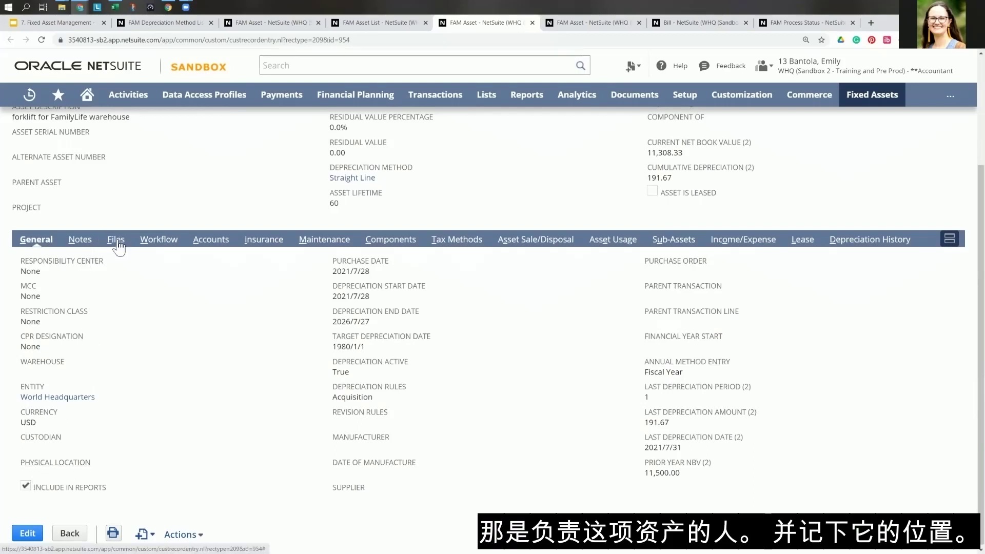
click(80, 239)
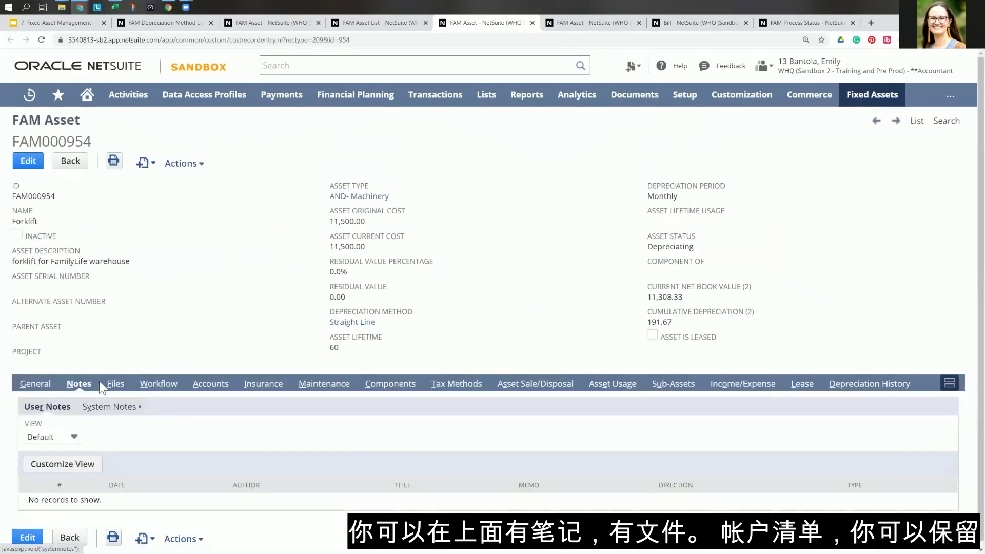
click(221, 391)
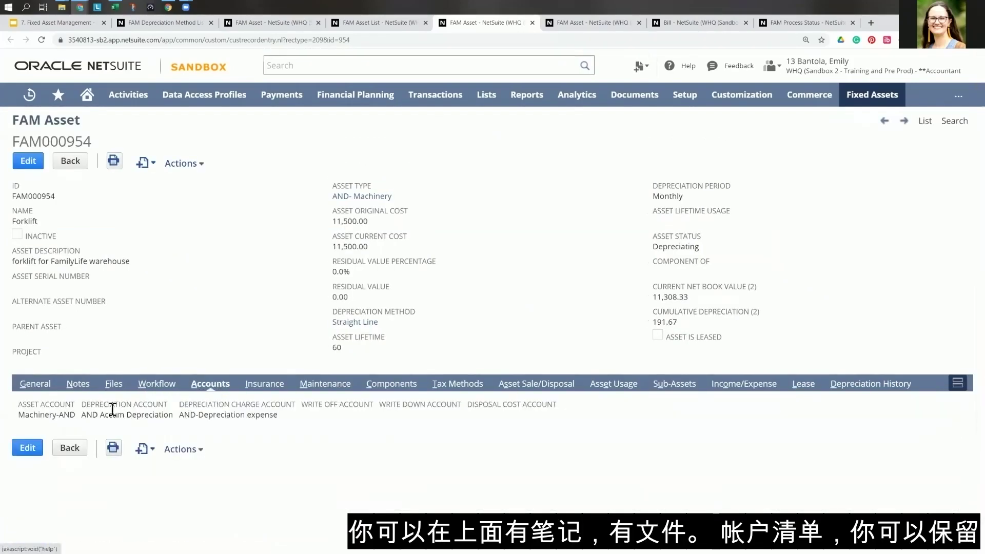
click(274, 386)
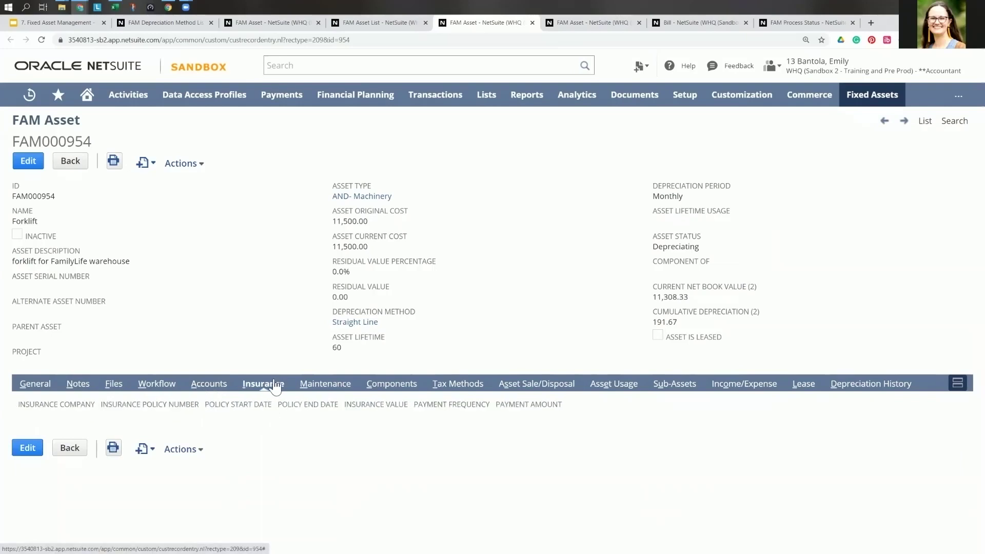
click(332, 391)
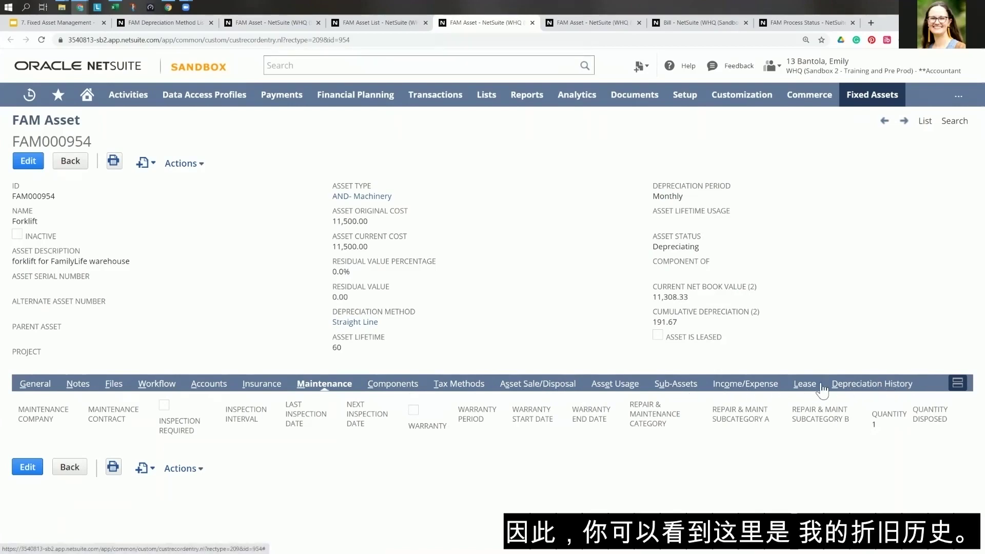
View the Forklift's depreciation history, and present the Information tied to Fixed Assets and Depreciation slides in the Google Slides deck.
click(873, 385)
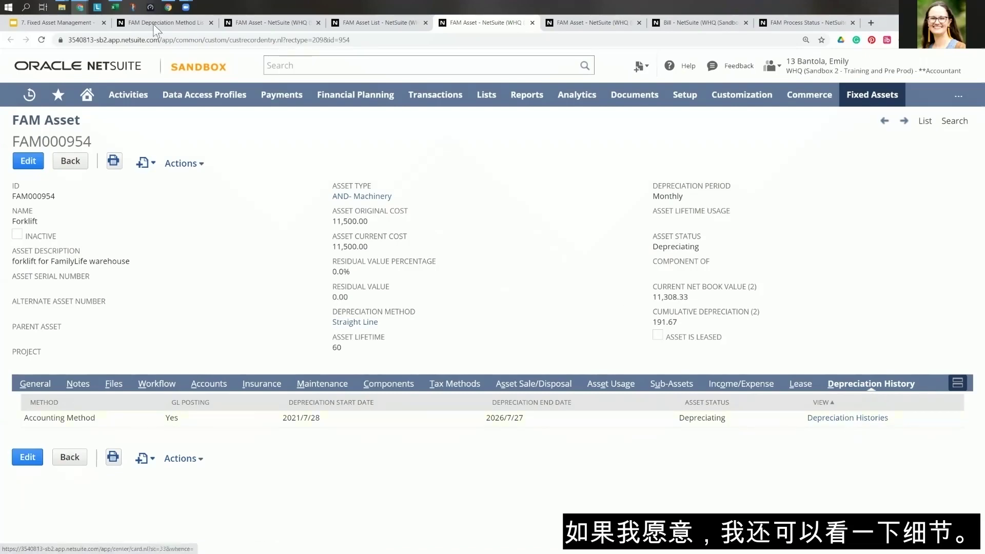
click(52, 23)
click(881, 64)
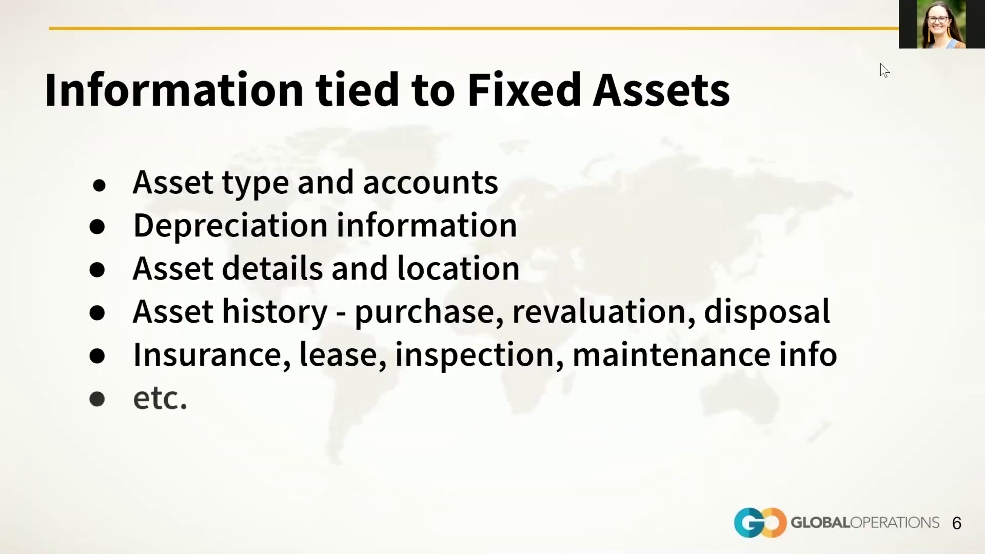
key(Right)
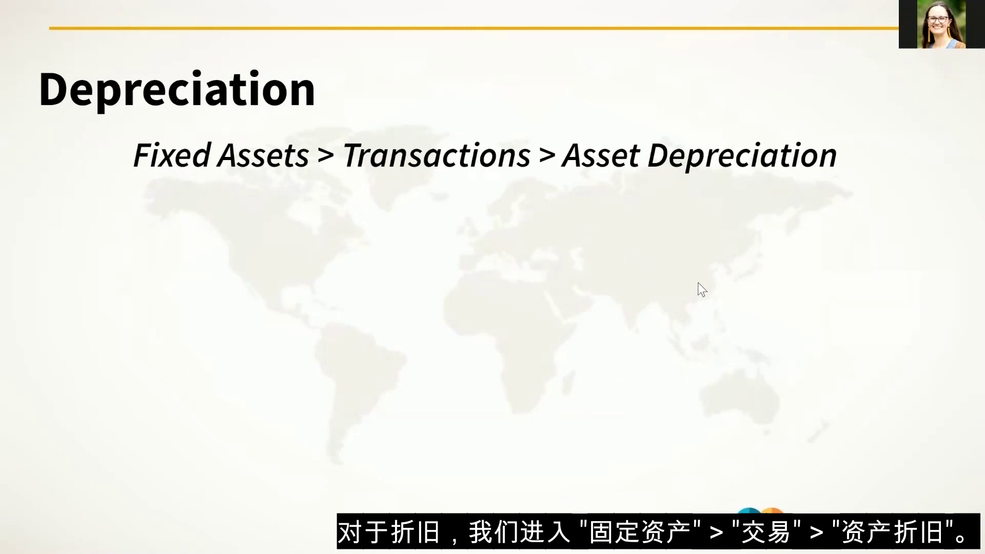
key(Escape)
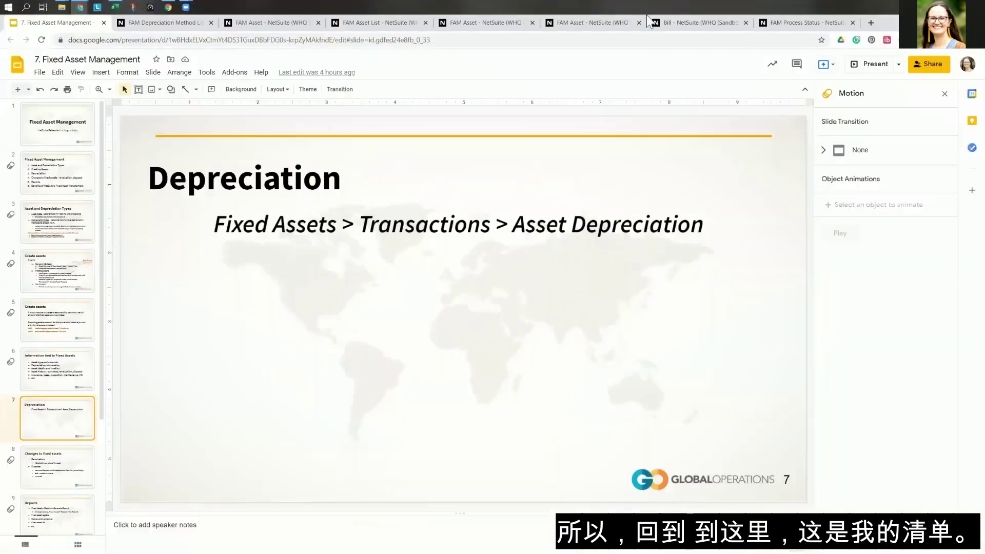
Switch to NetSuite and open asset depreciation for the AND- Machinery asset type and the World Headquarters subsidiary.
click(376, 24)
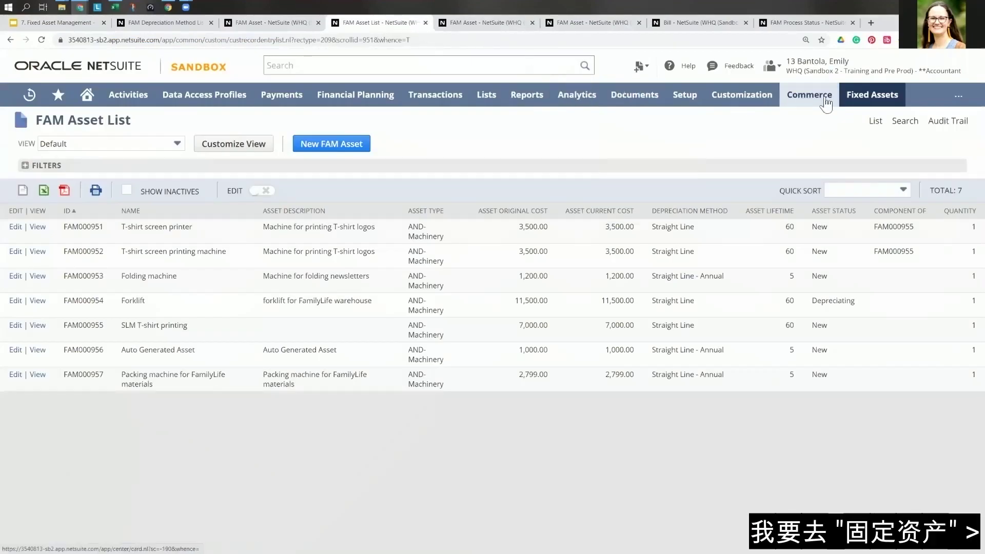
mouse_move(858, 103)
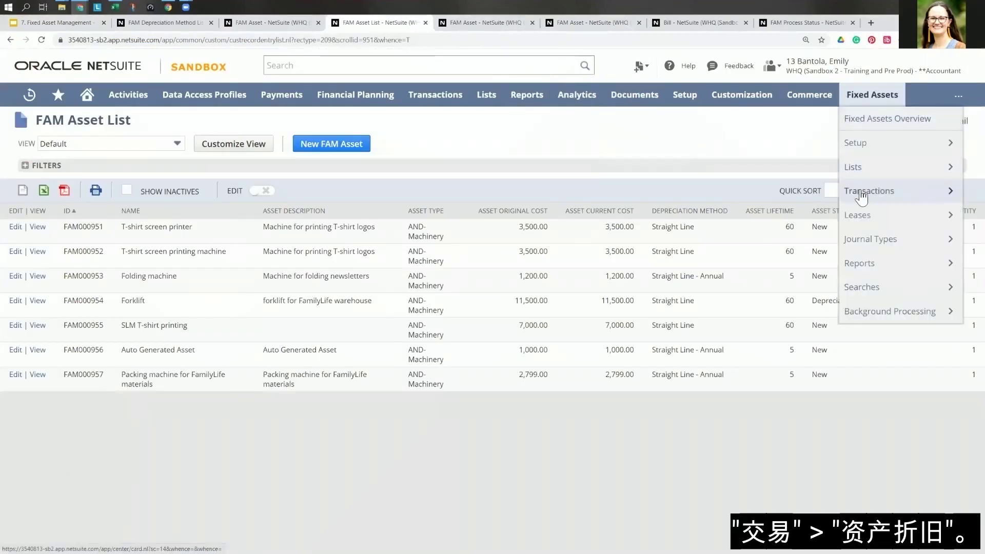
mouse_move(862, 197)
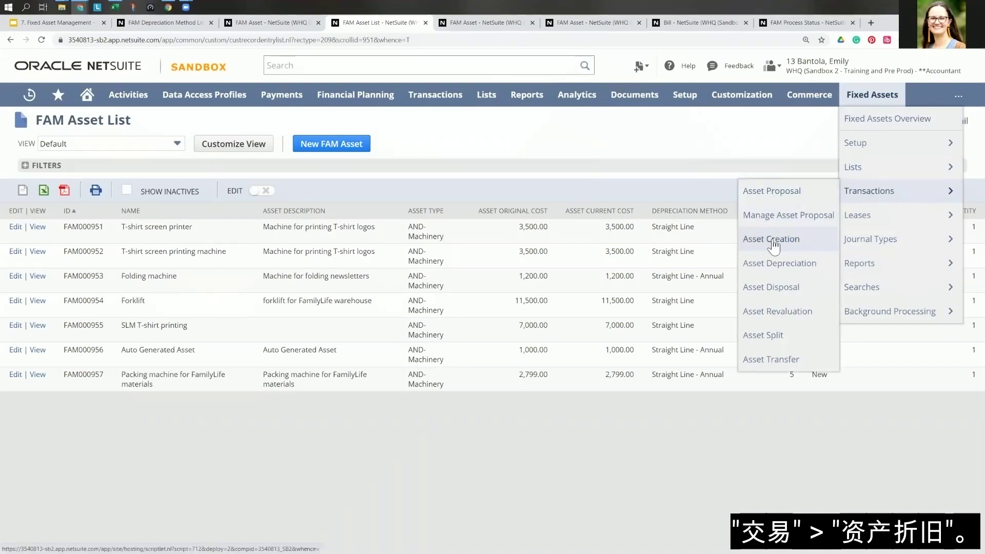
click(781, 271)
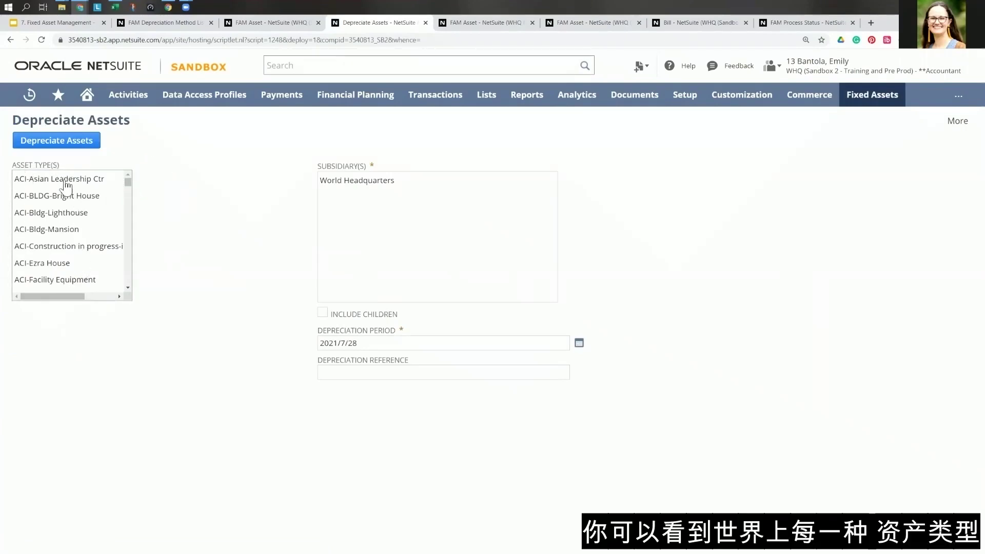
click(128, 182)
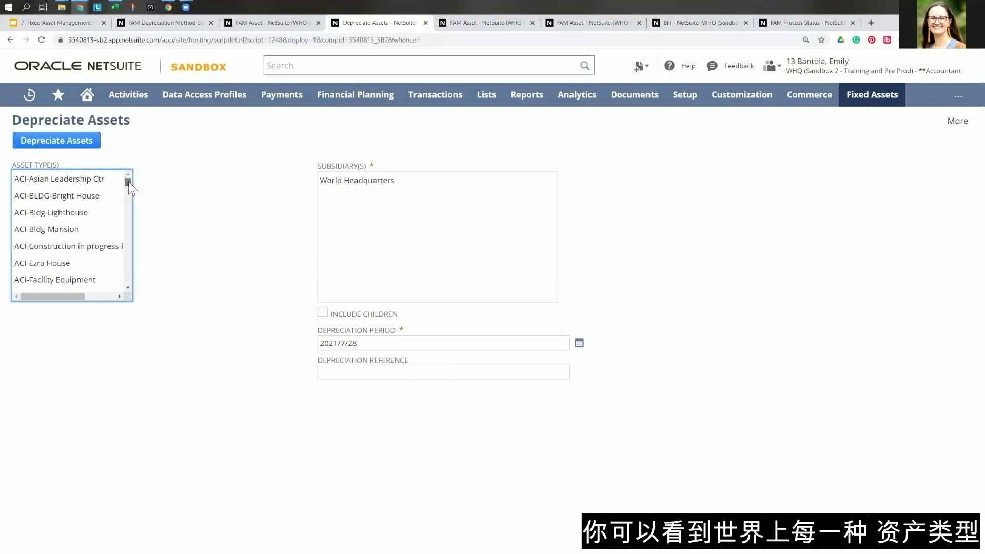
drag(128, 181, 125, 194)
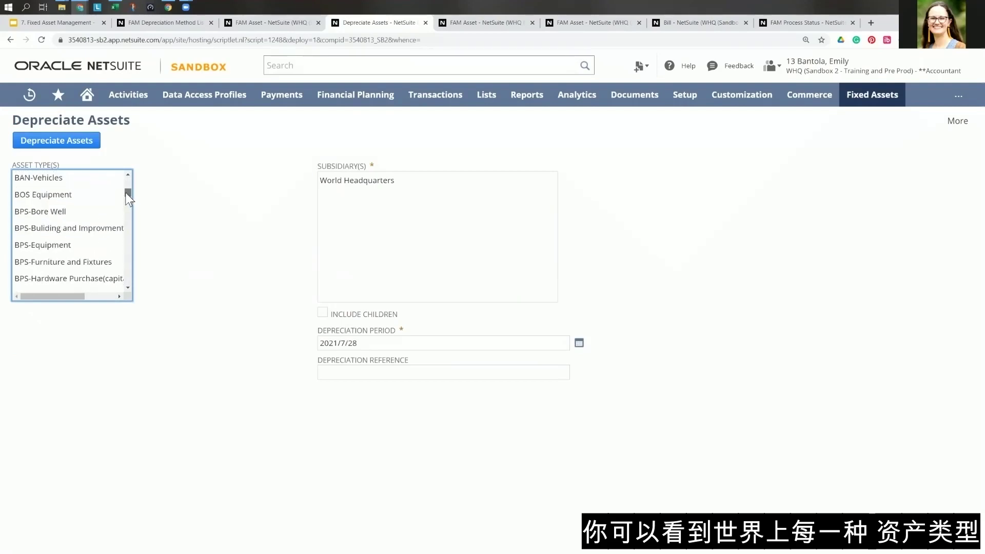
scroll(77, 214, up, 3)
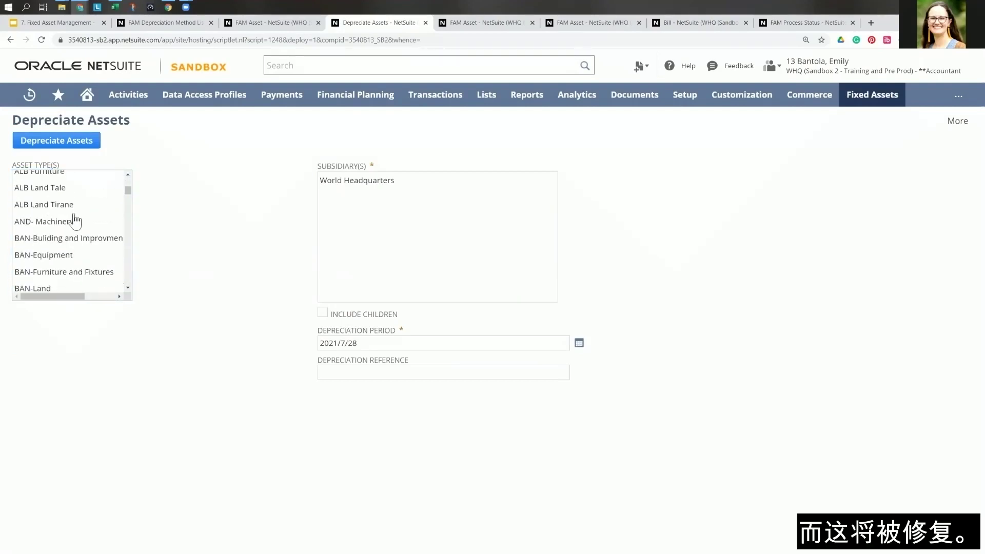
click(40, 221)
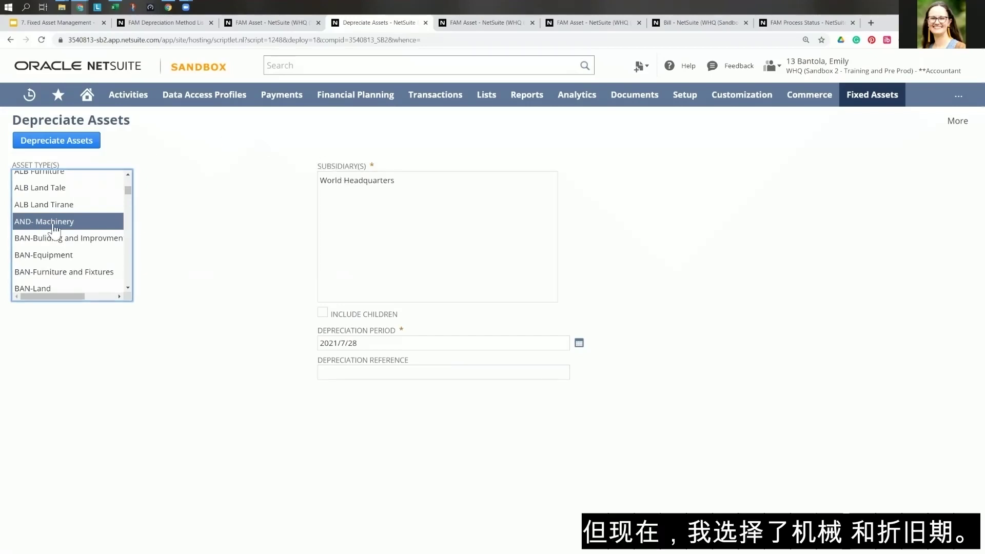
click(356, 184)
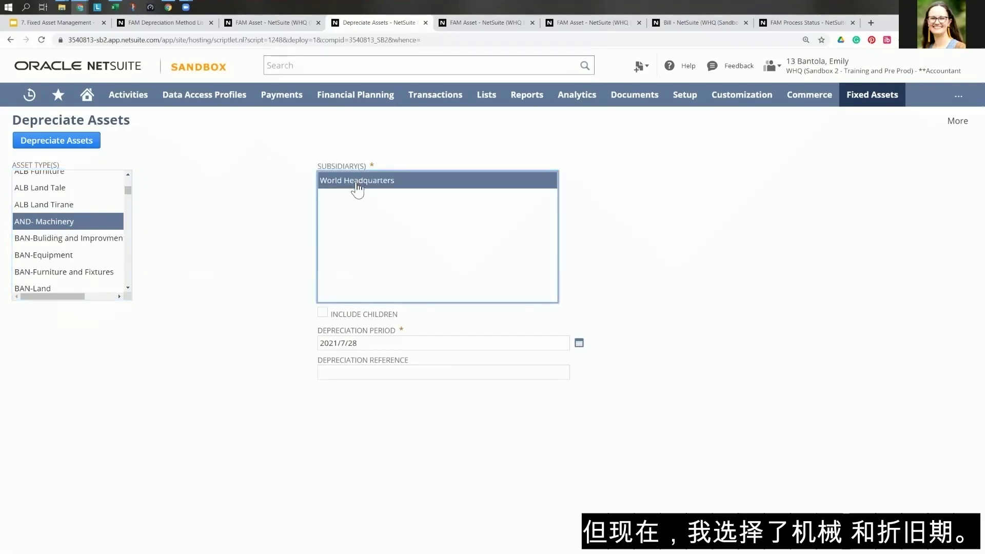
Set the depreciation period to 2021/7/31 and the depreciation reference to "July 2021 Depreciation".
click(362, 343)
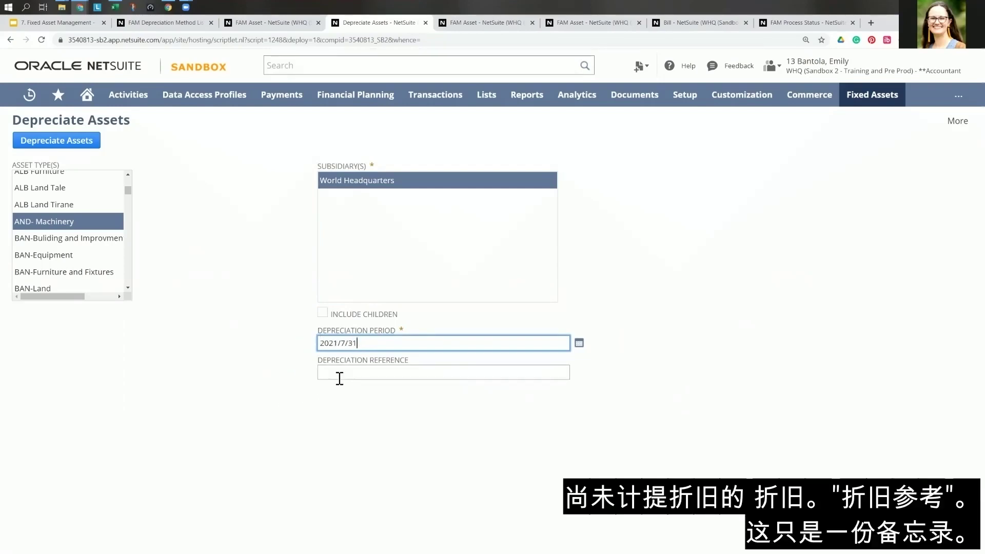
click(352, 370)
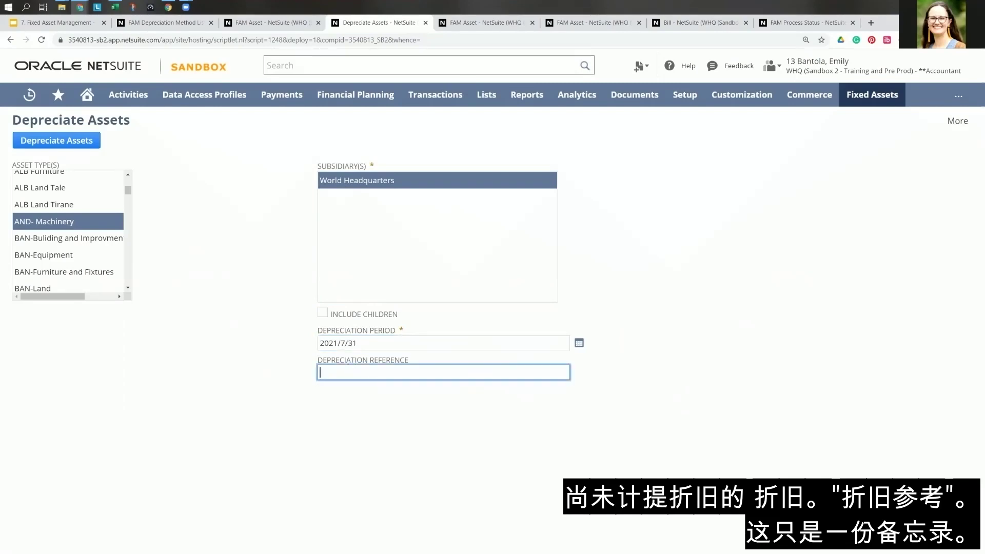
text(July 2021 Depreciation)
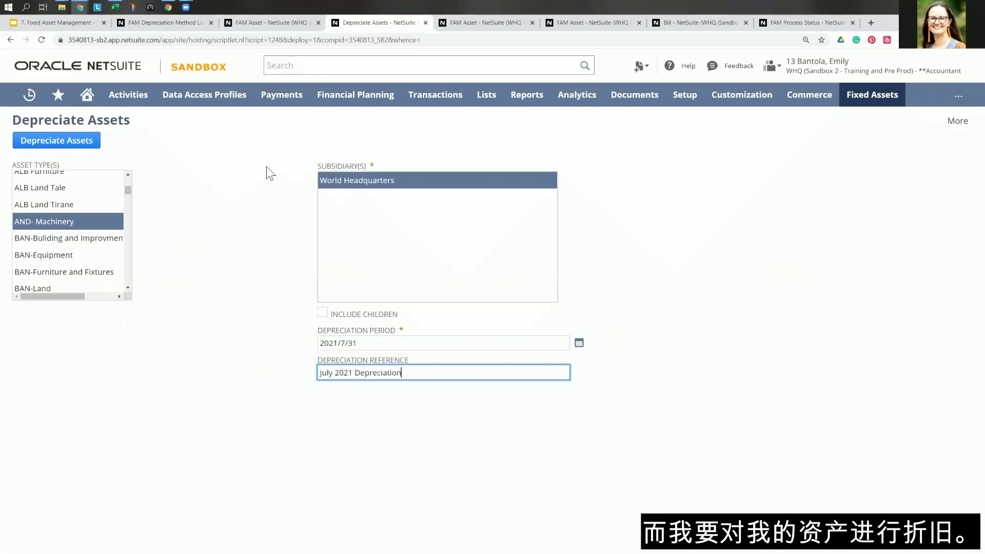
Run the depreciation for the selected machinery assets and refresh the process status list.
click(70, 143)
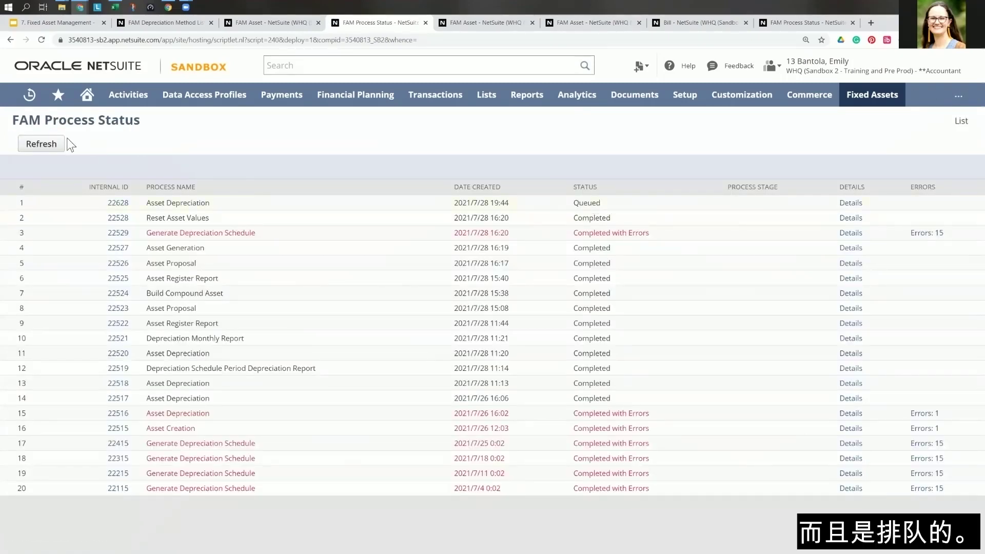
click(45, 149)
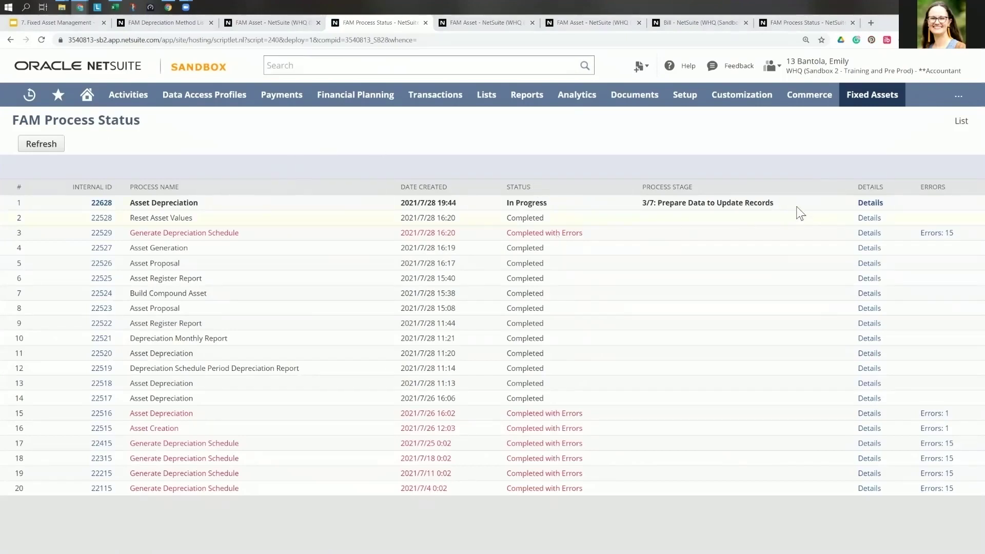
click(35, 146)
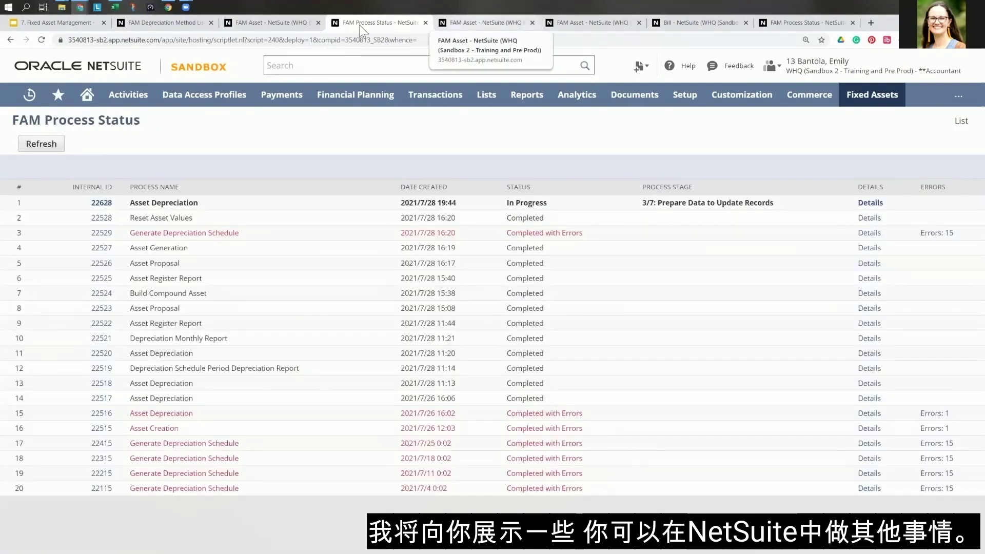
Discard the blank asset form, open an asset disposal and set its disposal type to Sale.
click(278, 26)
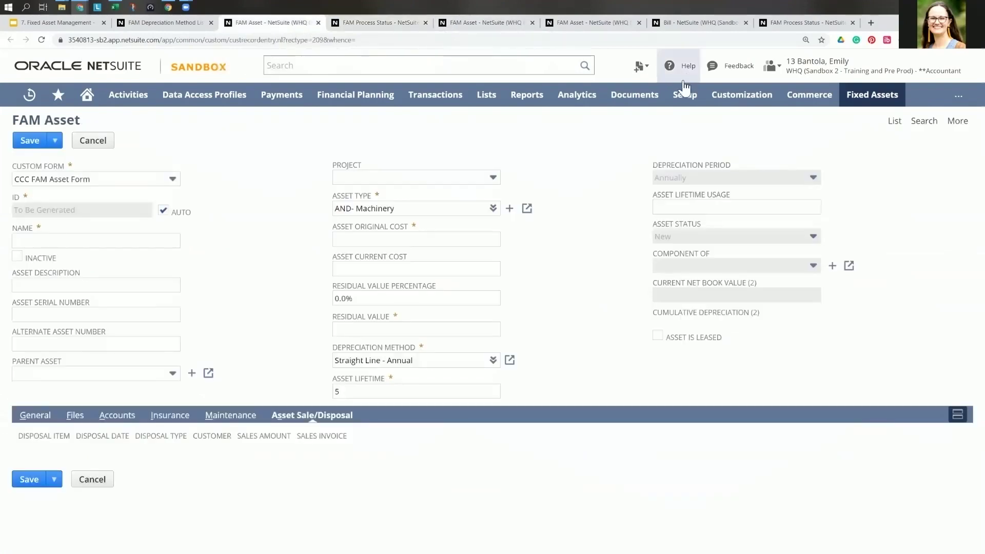
mouse_move(861, 103)
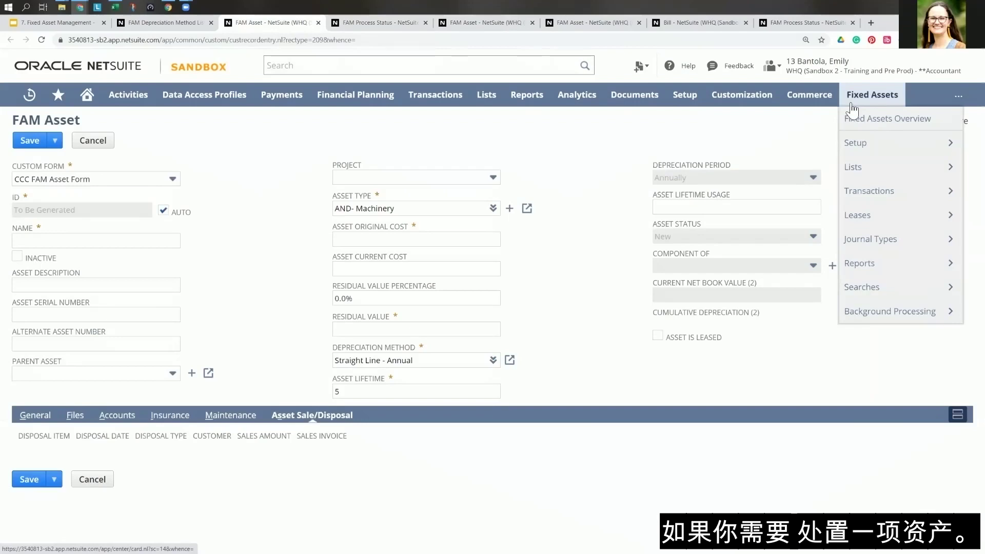
mouse_move(880, 195)
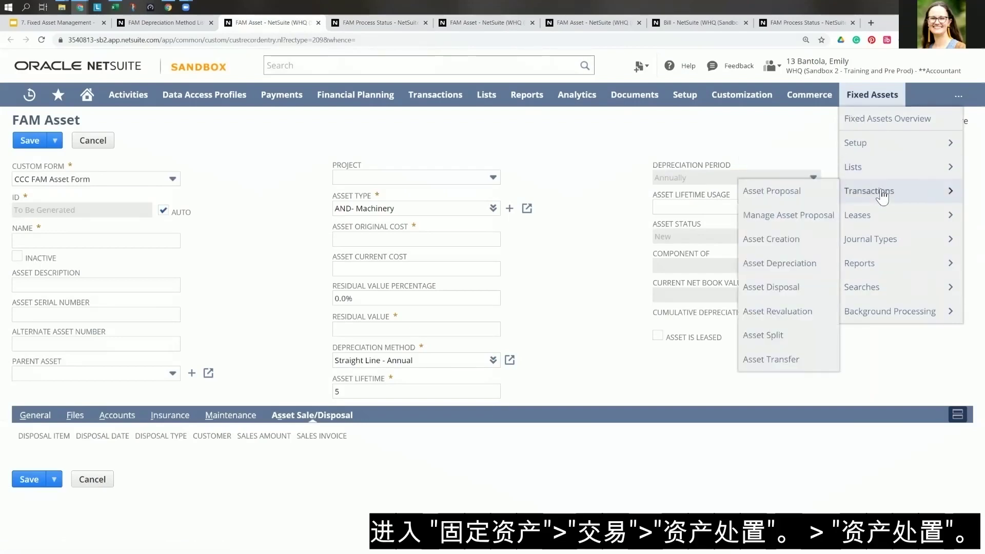
click(771, 288)
click(538, 93)
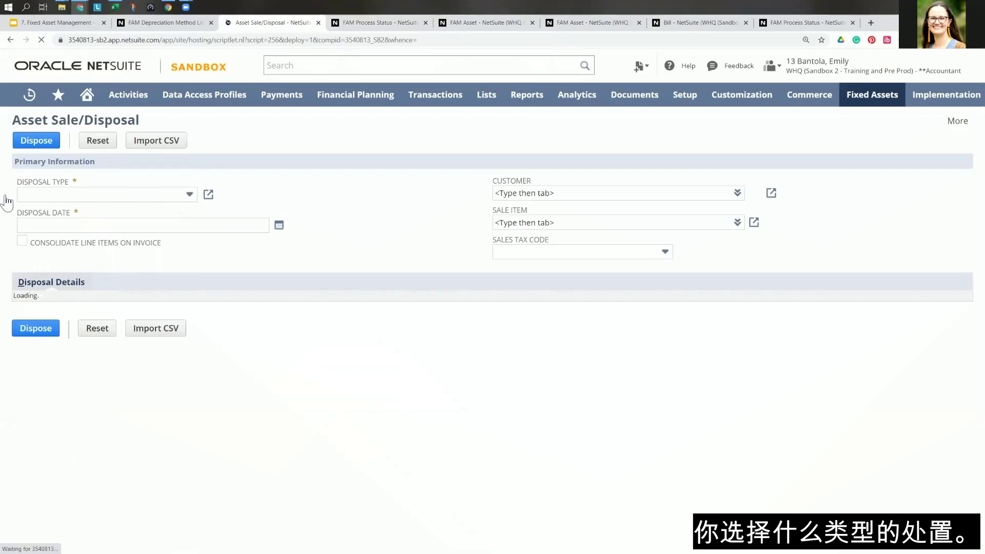
click(189, 194)
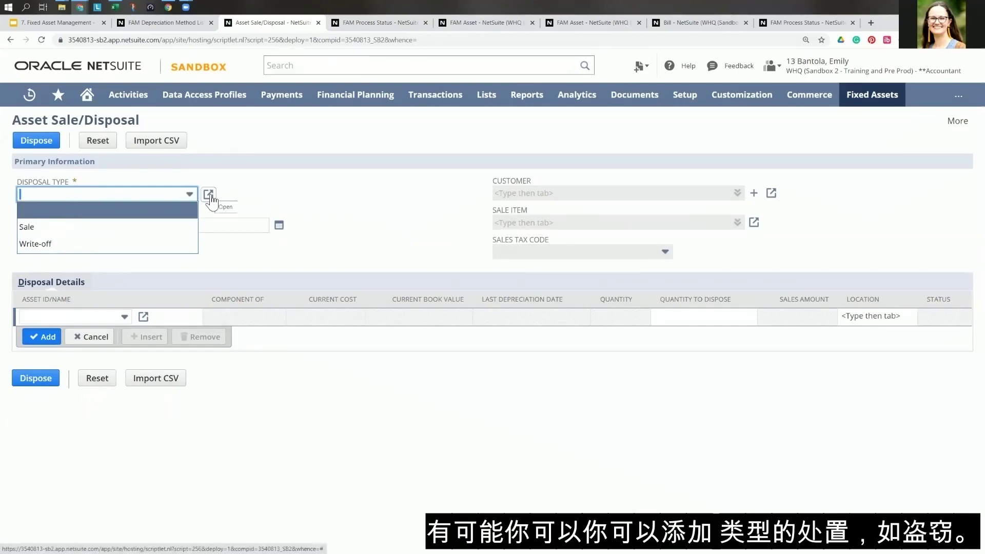
click(67, 229)
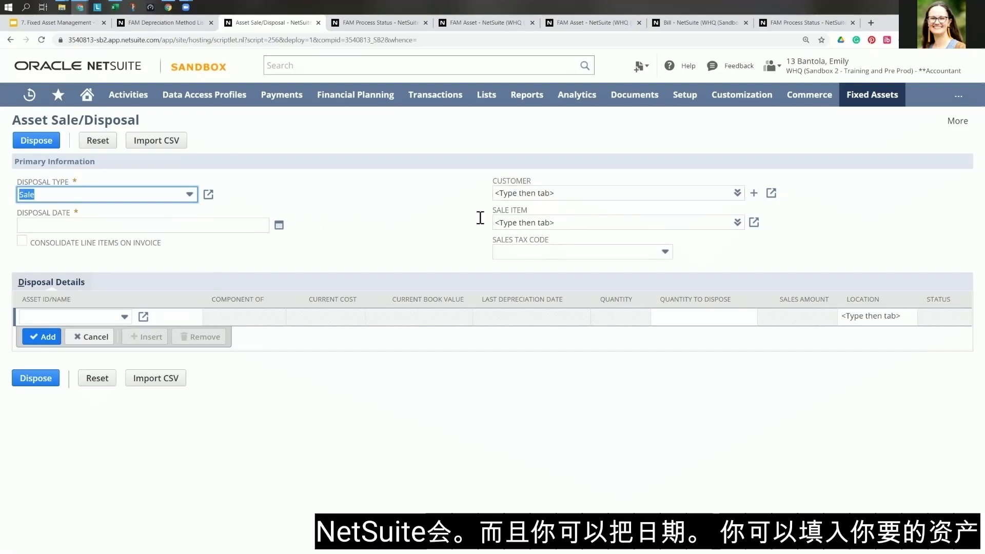
Look through the assets available for disposal and change the disposal type to Write-off.
click(25, 312)
click(124, 317)
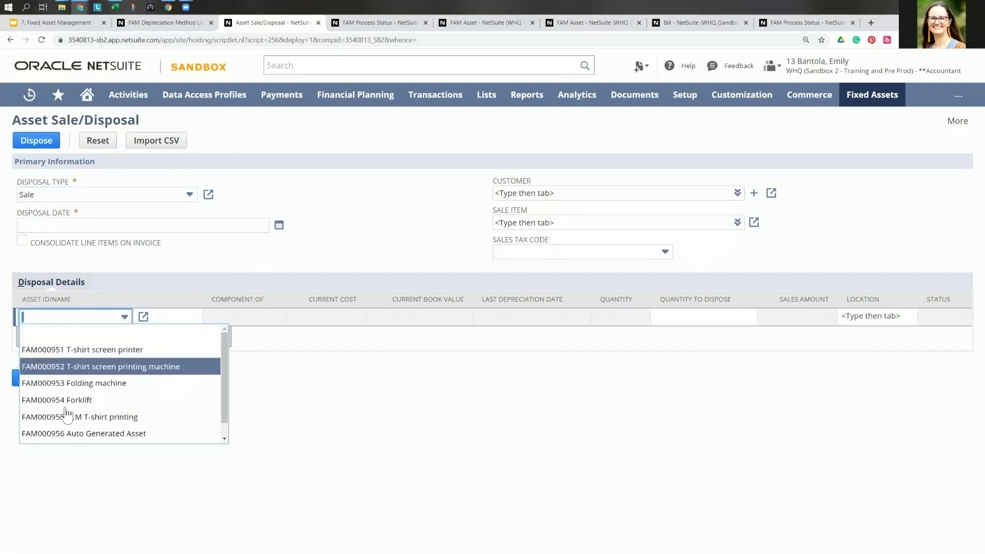
click(129, 319)
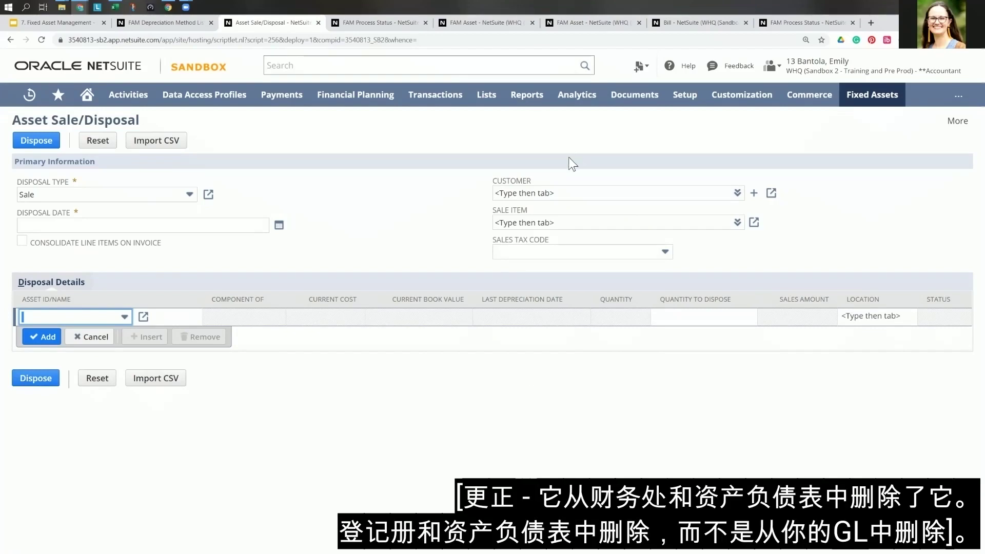
click(190, 194)
click(47, 242)
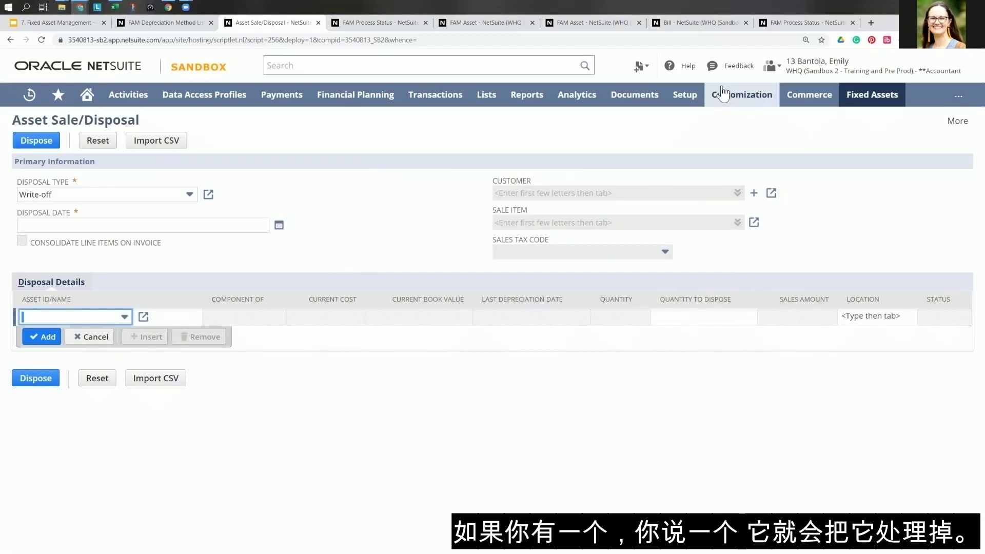
Leave the disposal form without saving and open an asset revaluation.
mouse_move(889, 107)
mouse_move(847, 191)
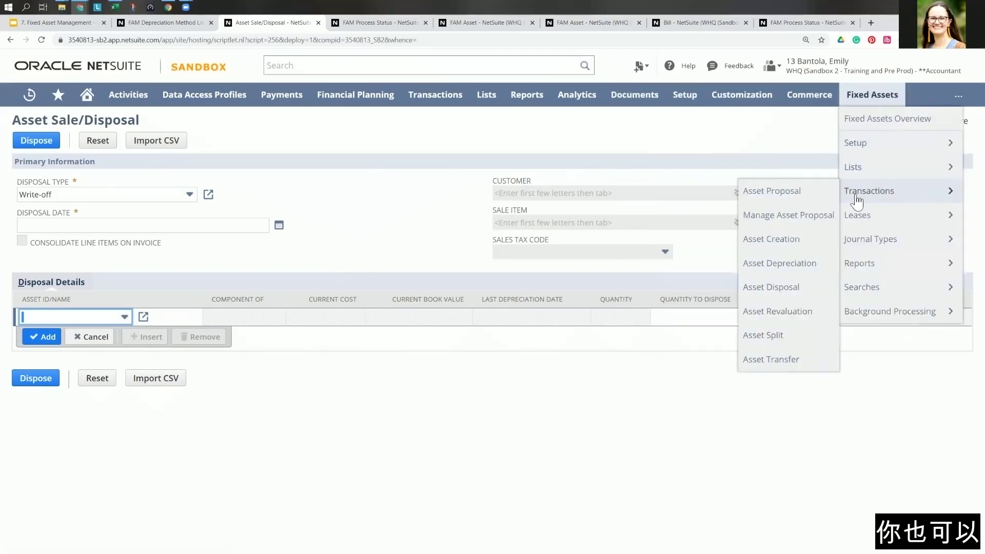
click(767, 311)
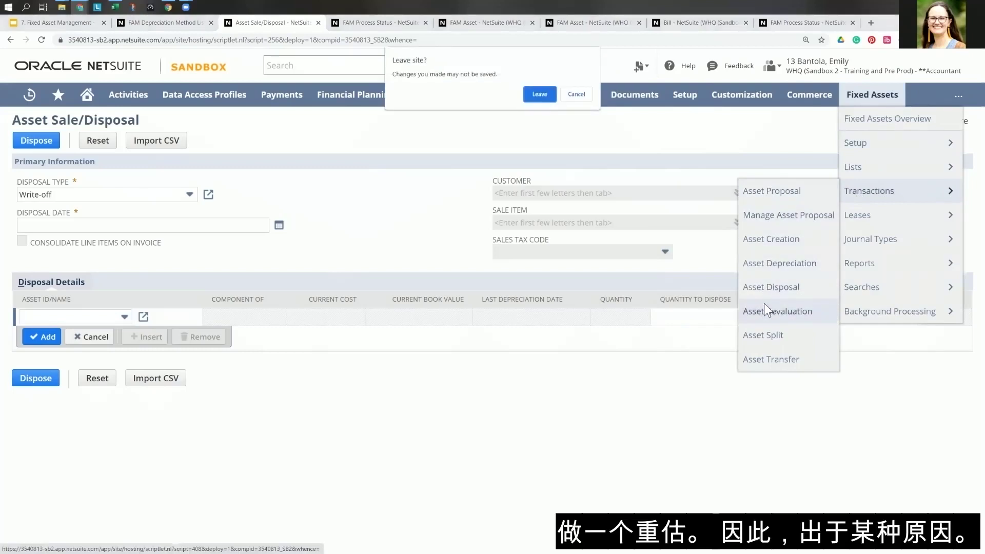
click(545, 97)
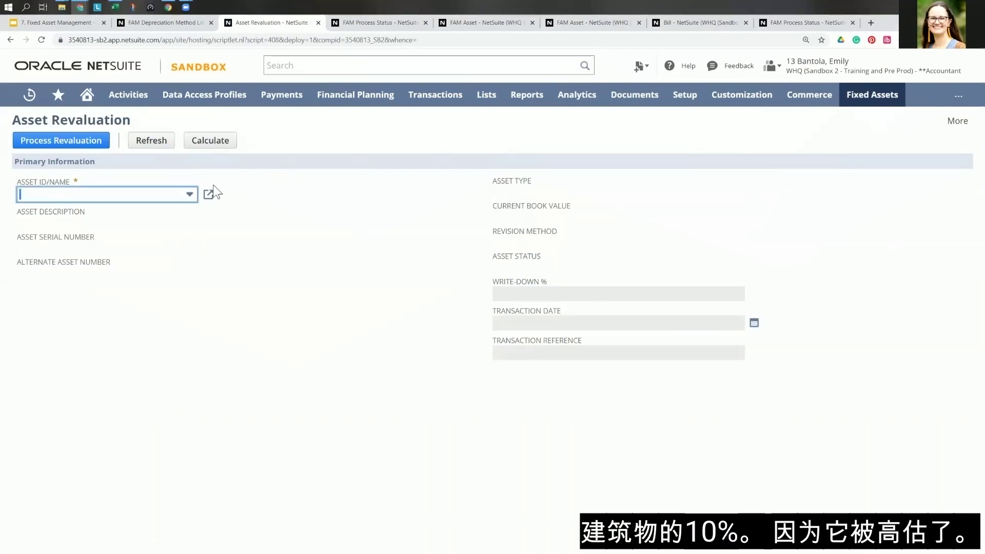
Choose the FAM000954 Forklift asset for revaluation and set its write-down percentage to 10.
click(189, 195)
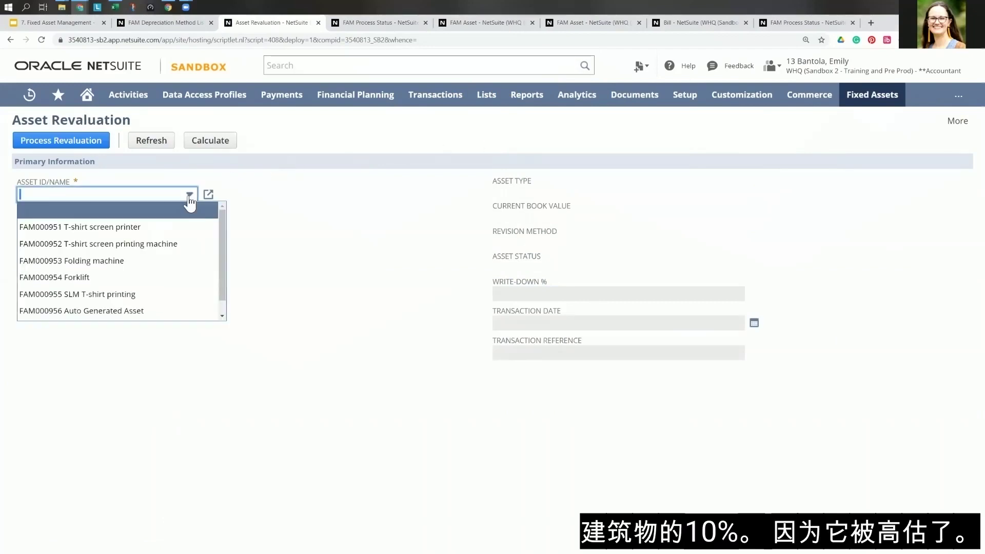
click(80, 278)
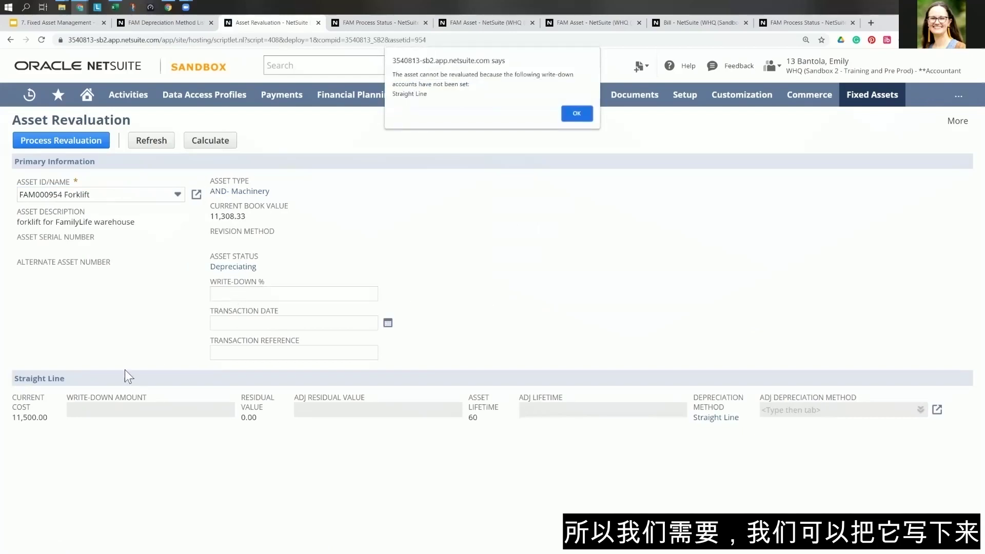
click(577, 114)
click(226, 293)
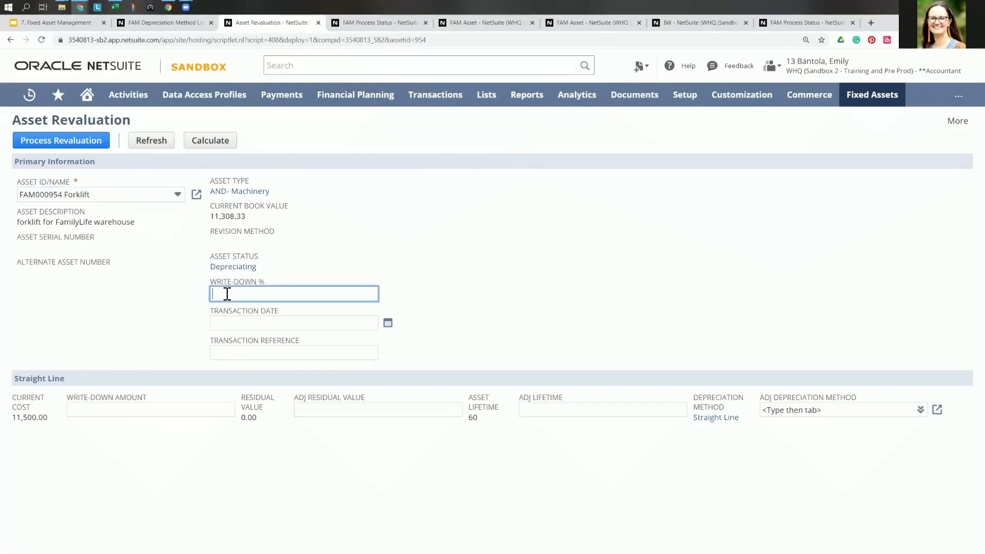
text(10)
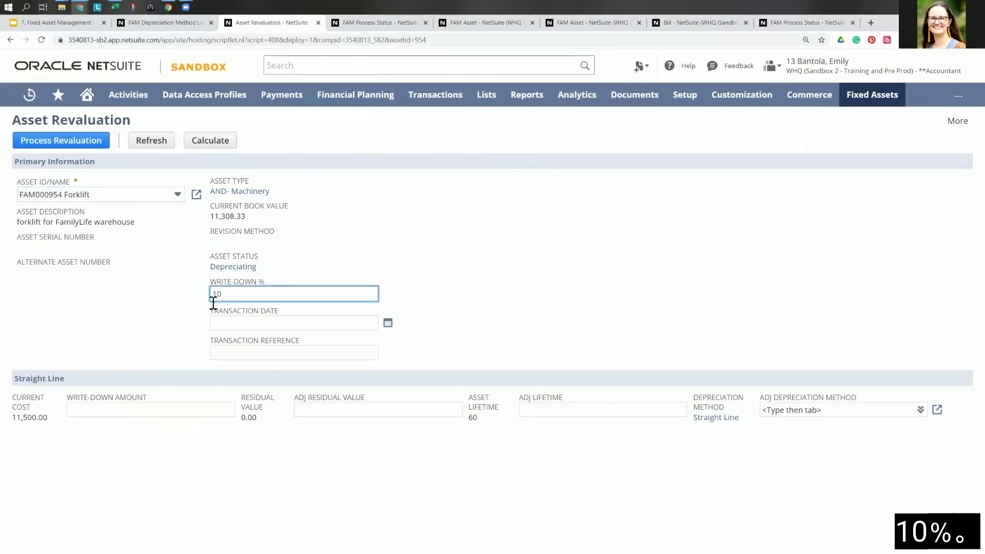
Confirm the Forklift's write-down percentage and make its straight-line write-down amount ready for entry.
key(Tab)
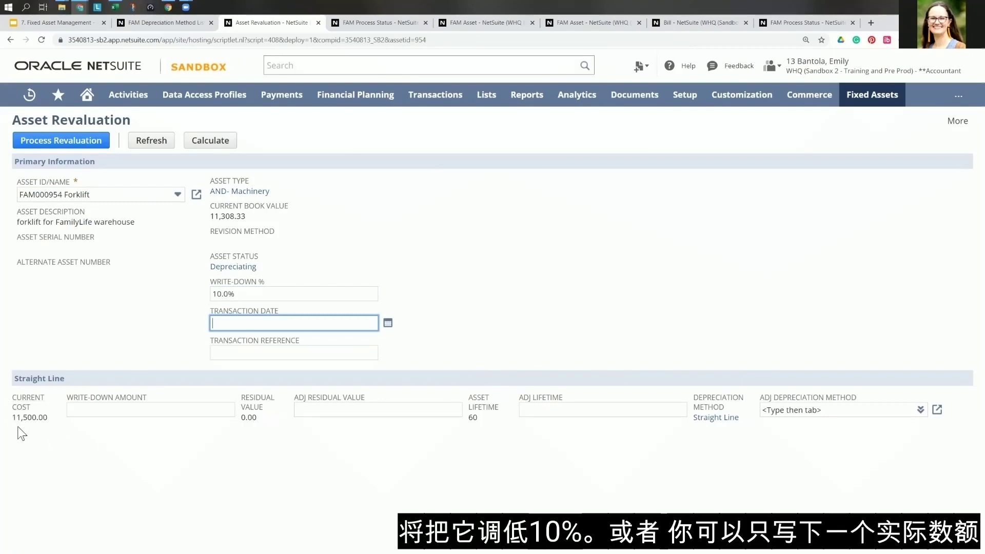
click(81, 409)
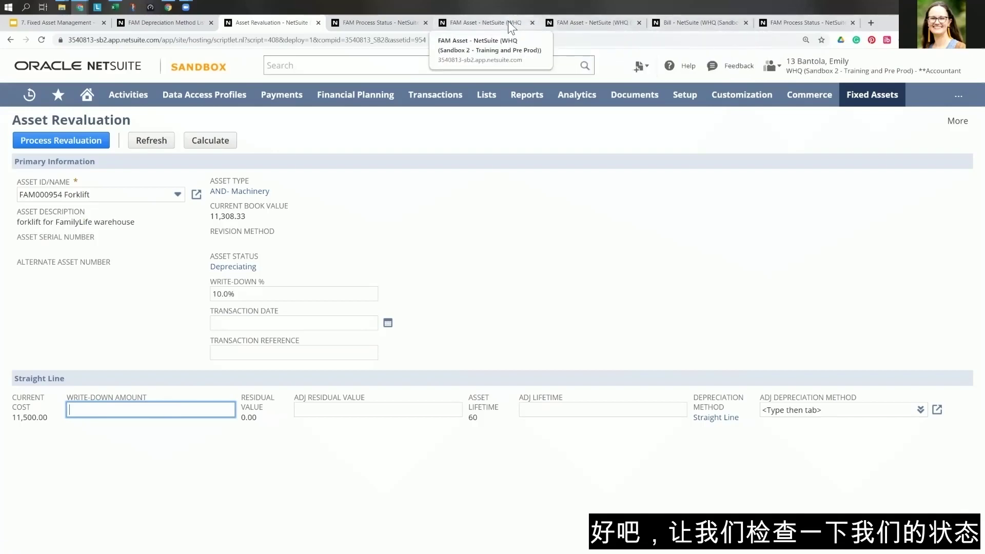
Return to the FAM process status list and reload it to check the progress of the asset depreciation run.
click(574, 24)
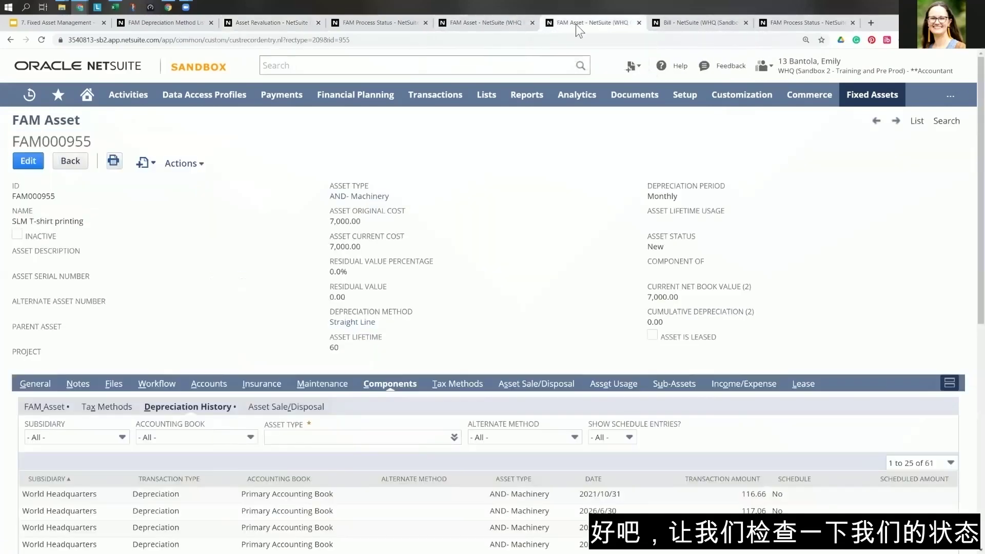
click(481, 23)
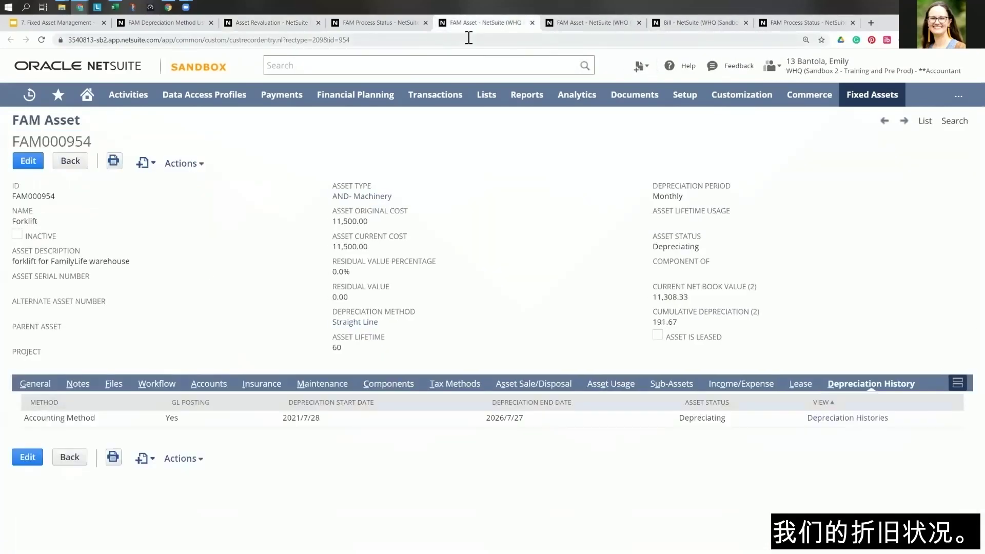
click(397, 25)
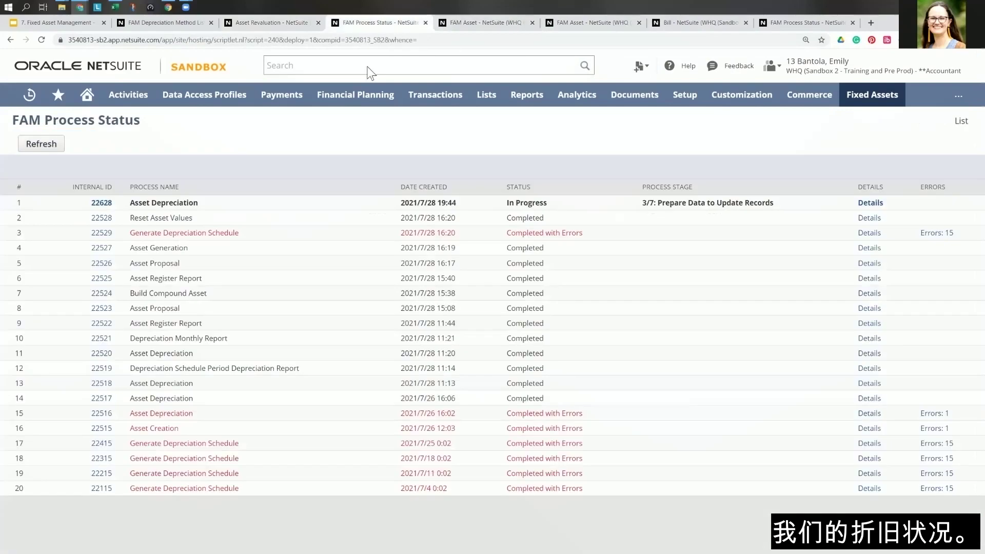
click(41, 39)
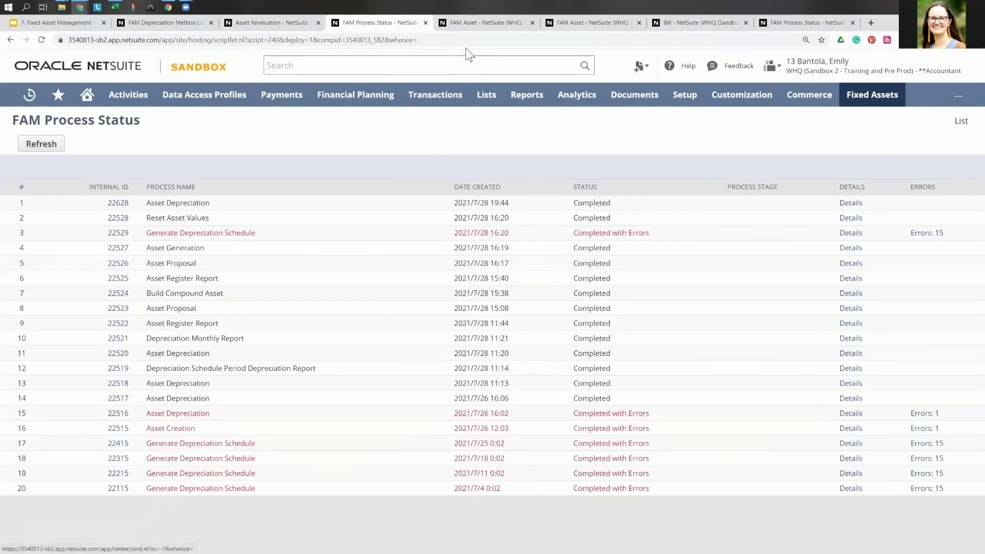
Open the list of fixed assets from the FAM000954 Forklift record to check the assets' statuses.
click(469, 24)
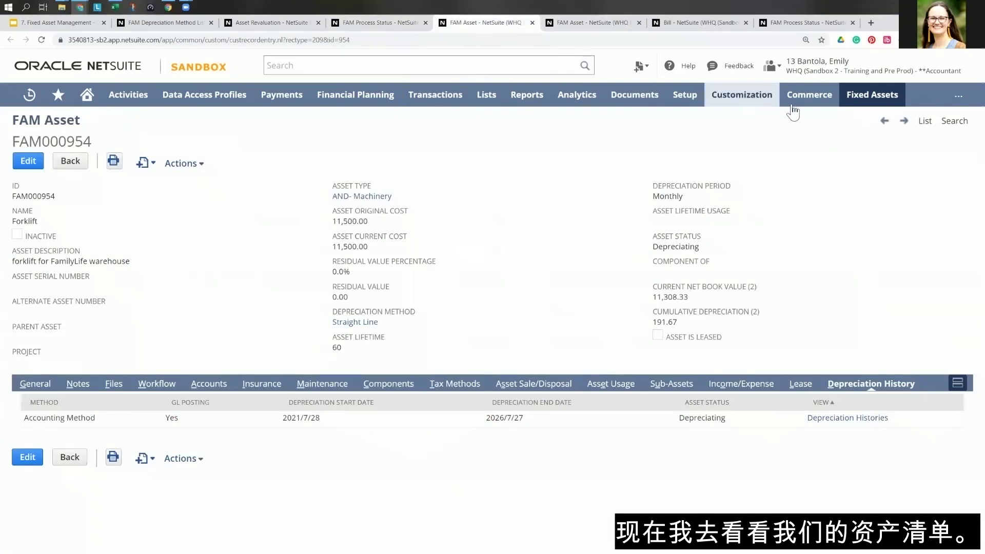
mouse_move(873, 96)
mouse_move(866, 176)
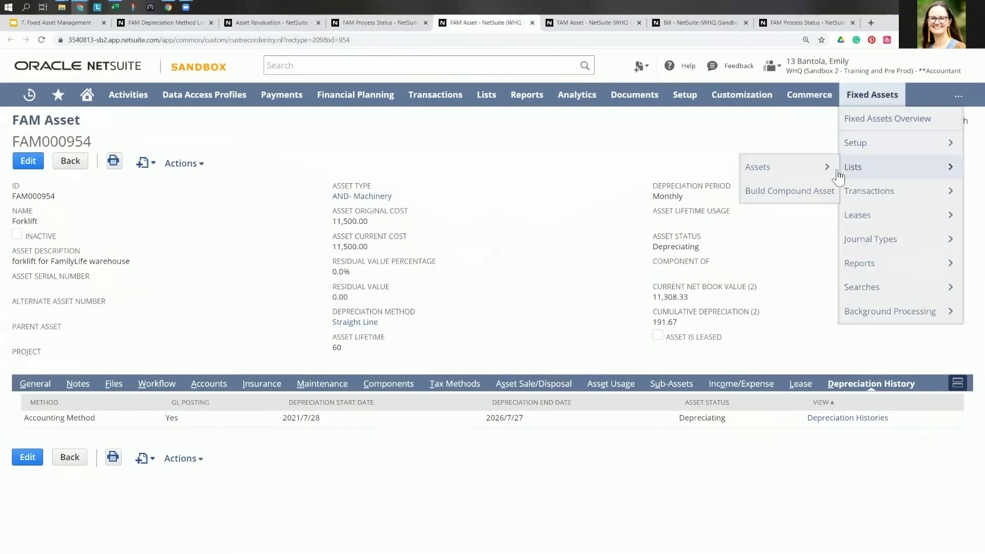
click(788, 172)
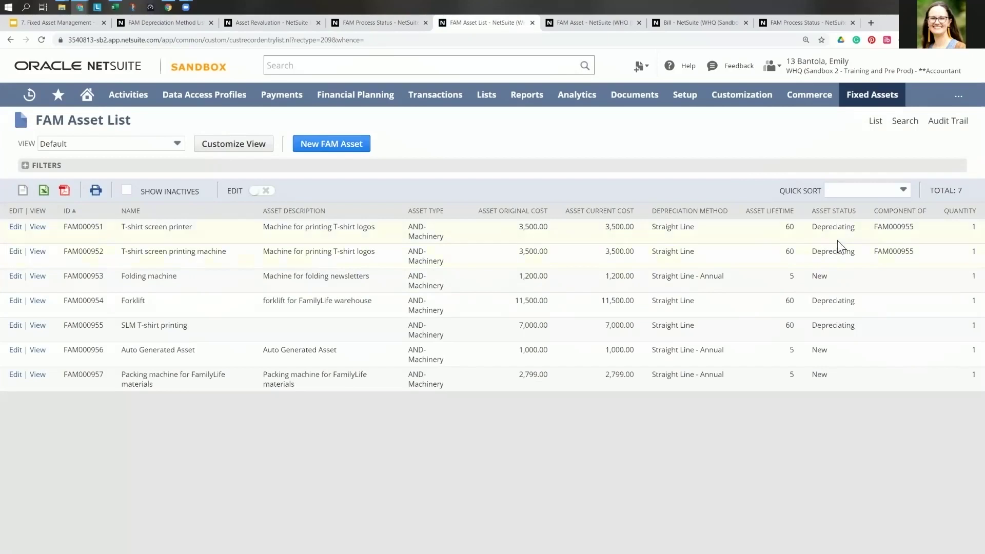
View the FAM000955 SLM T-shirt printing asset and examine its book value and last depreciation period, amount and date.
click(35, 327)
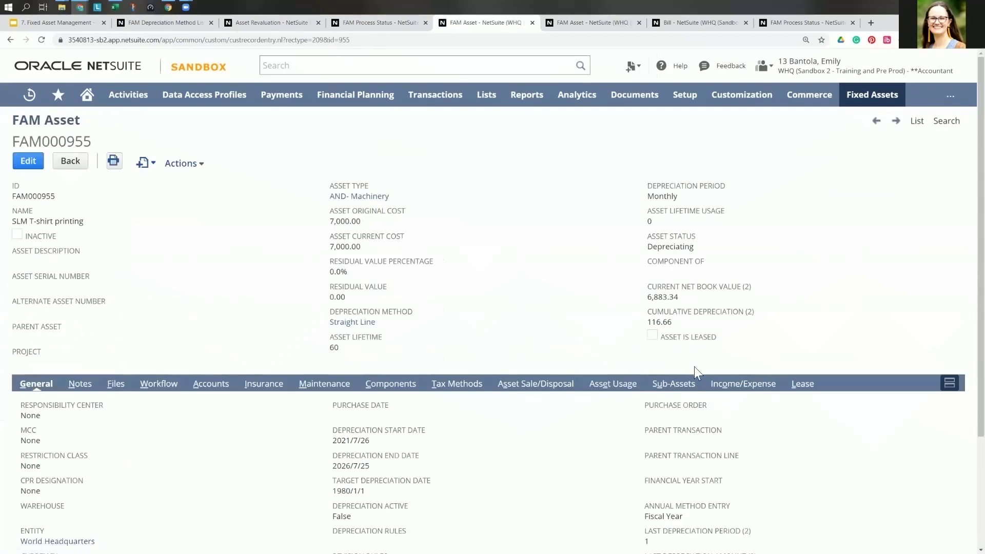
scroll(527, 346, down, 3)
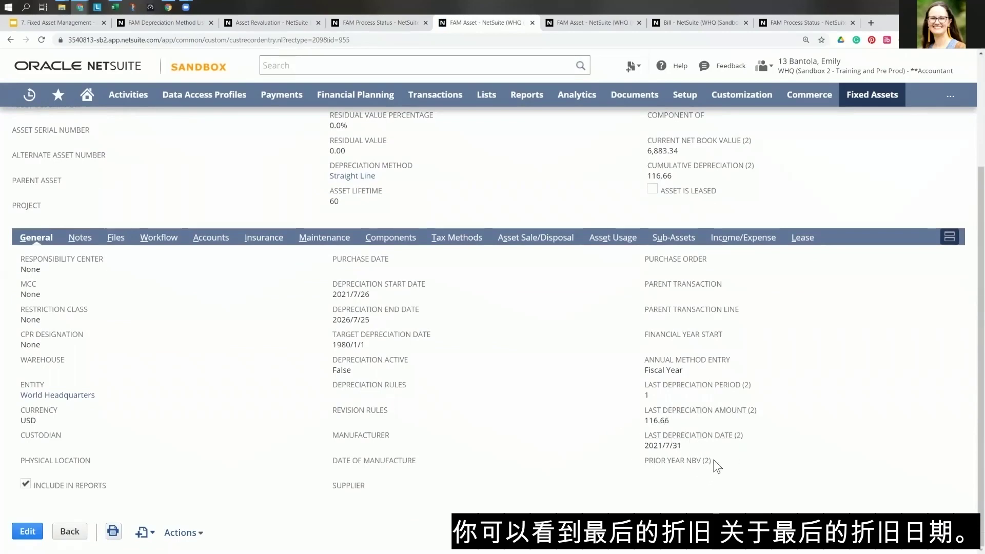
scroll(680, 381, up, 3)
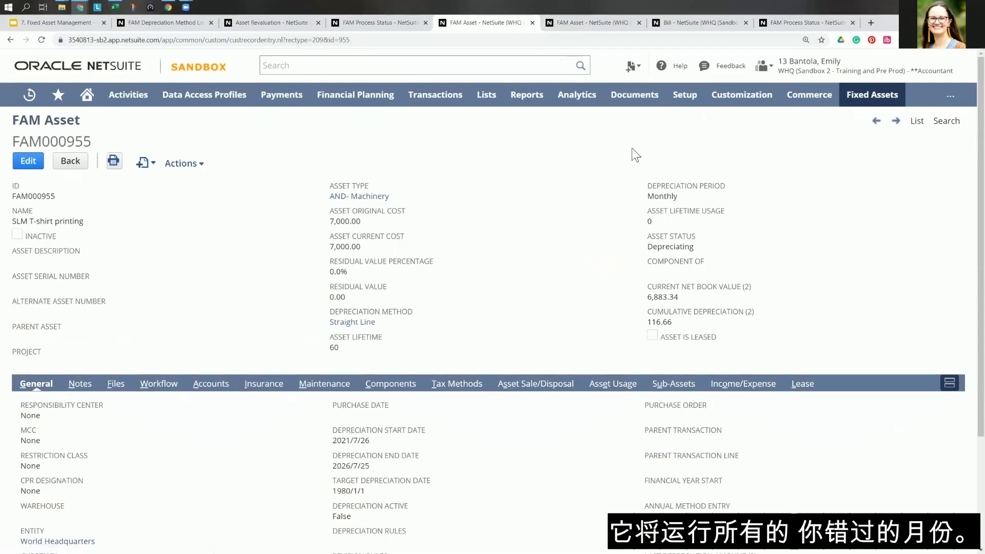
Switch to the Fixed Asset Management presentation in Google Slides and start presenting from the Depreciation slide.
click(79, 23)
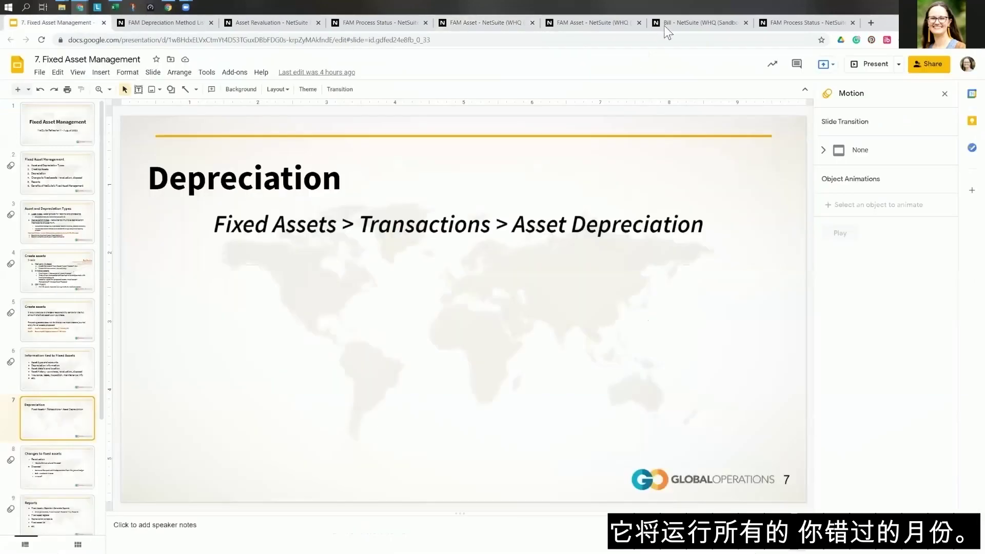
click(872, 64)
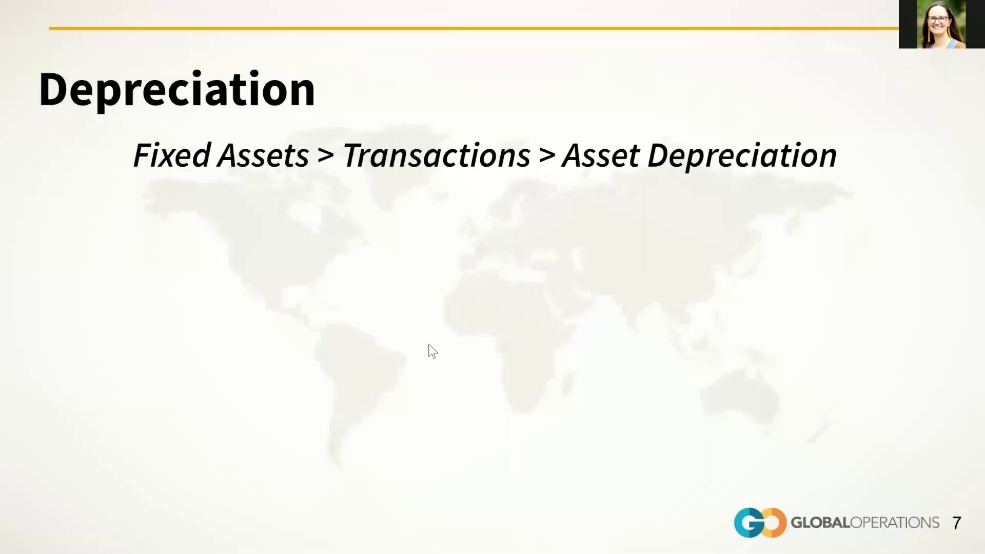
key(Right)
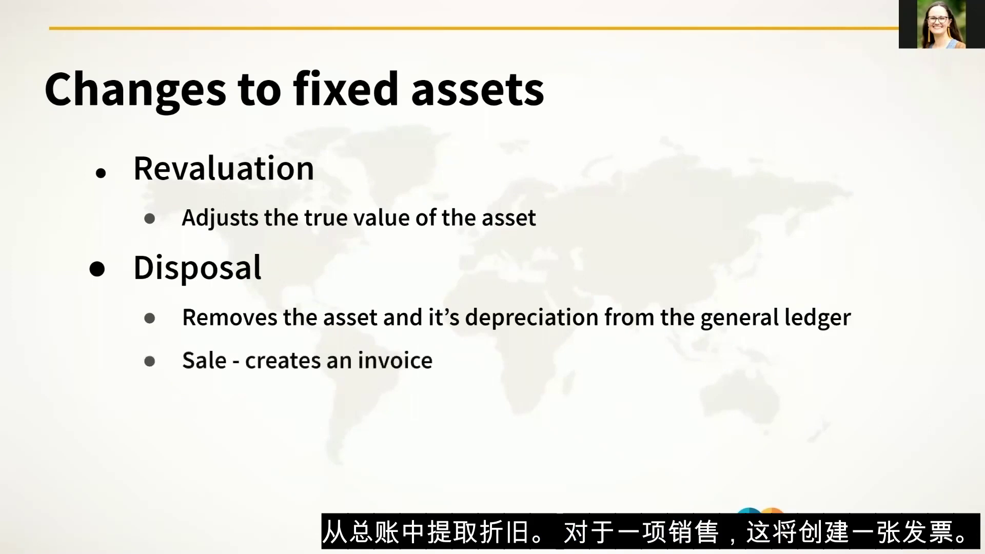
key(Right)
key(Right)
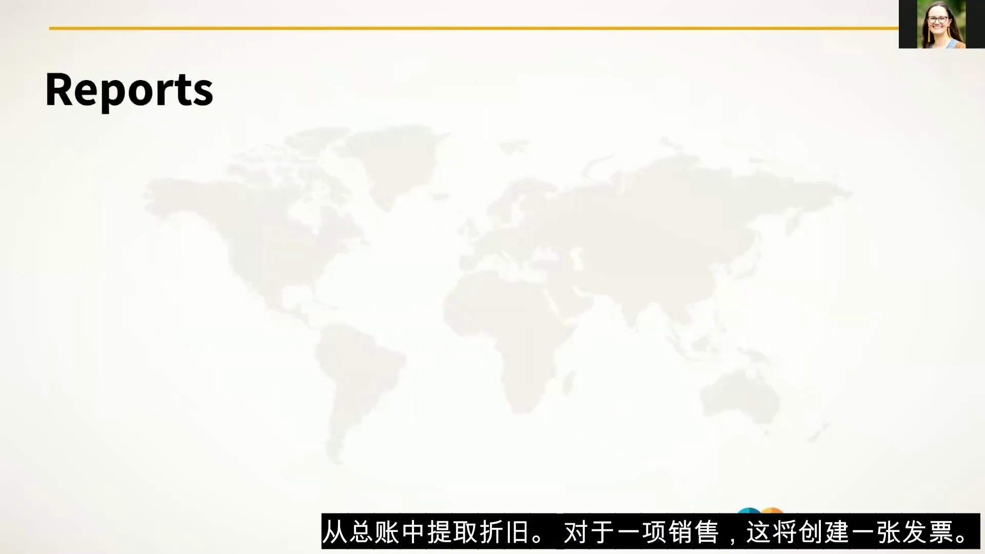
key(Left)
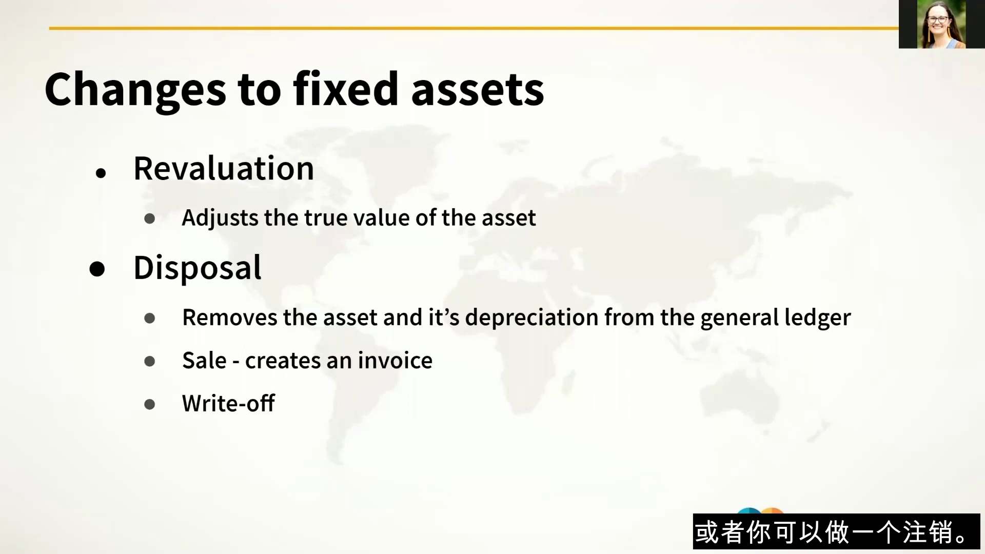
key(Right)
key(Right)
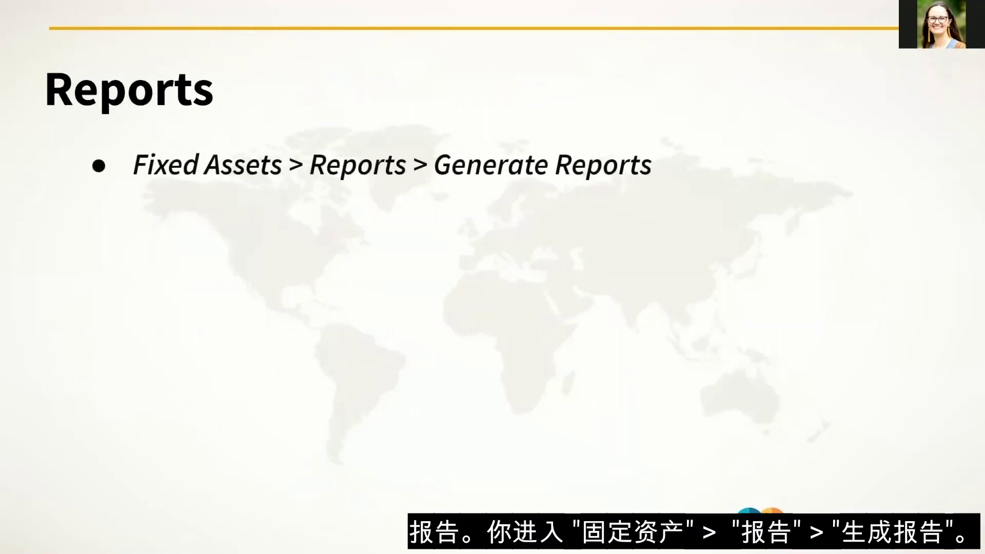
key(Right)
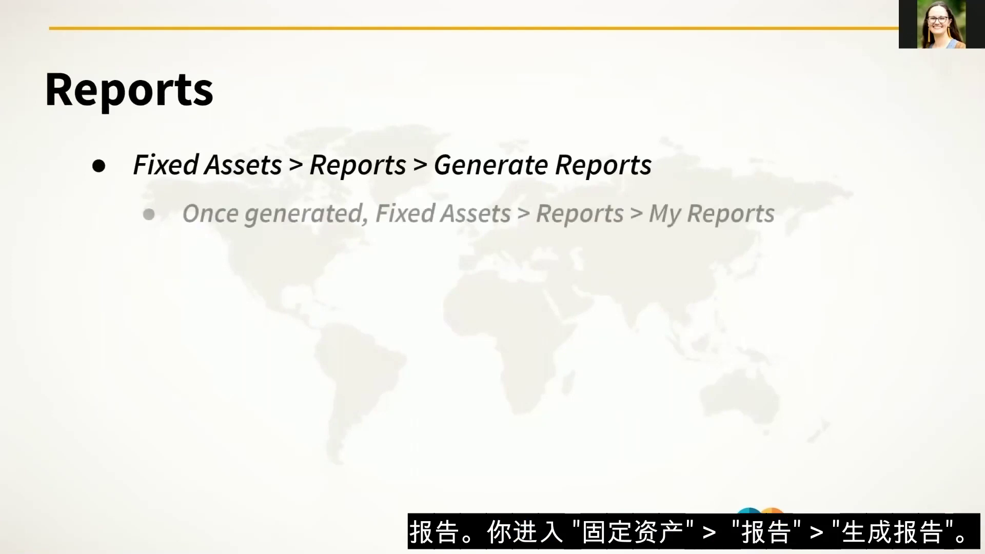